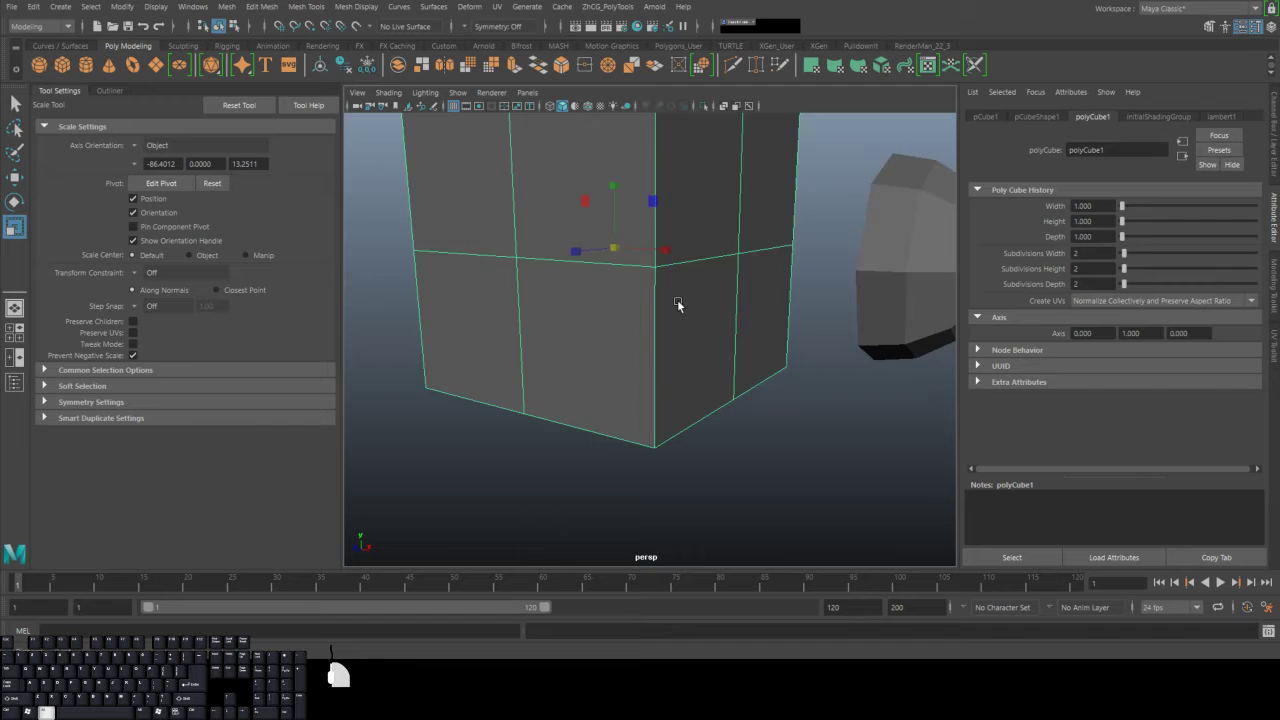
Extrude the four cube faces facing the half sphere, scale them inward, and delete the inner faces to leave a square opening.
alt+middle_drag(640, 263, 606, 323)
alt+drag(606, 323, 573, 320)
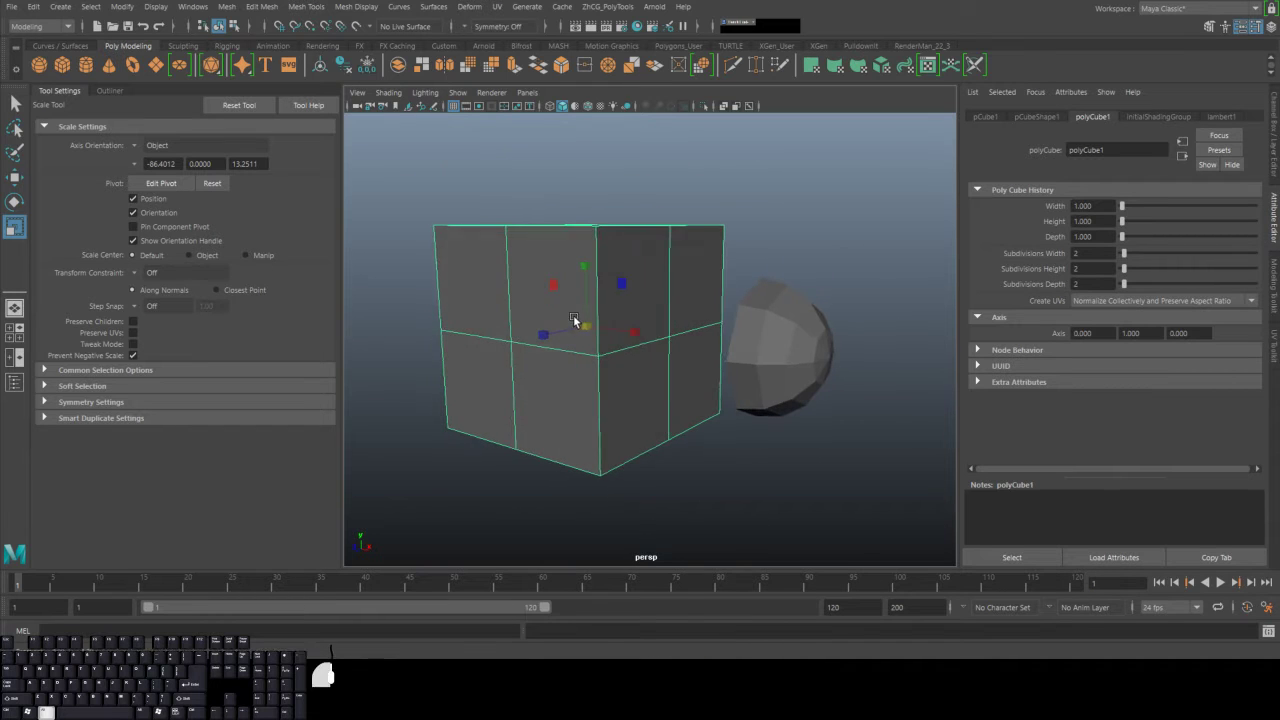
right_drag(634, 238, 636, 259)
click(641, 260)
shift+click(692, 278)
shift+click(697, 374)
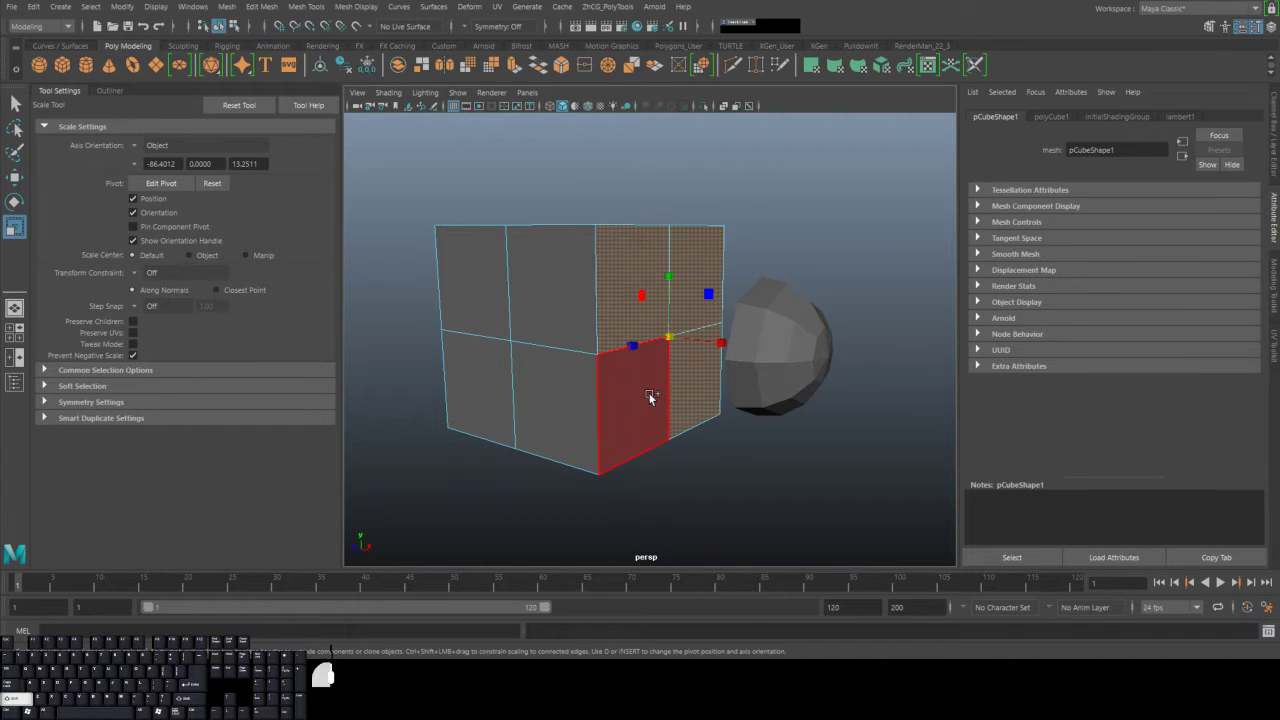
shift+click(648, 397)
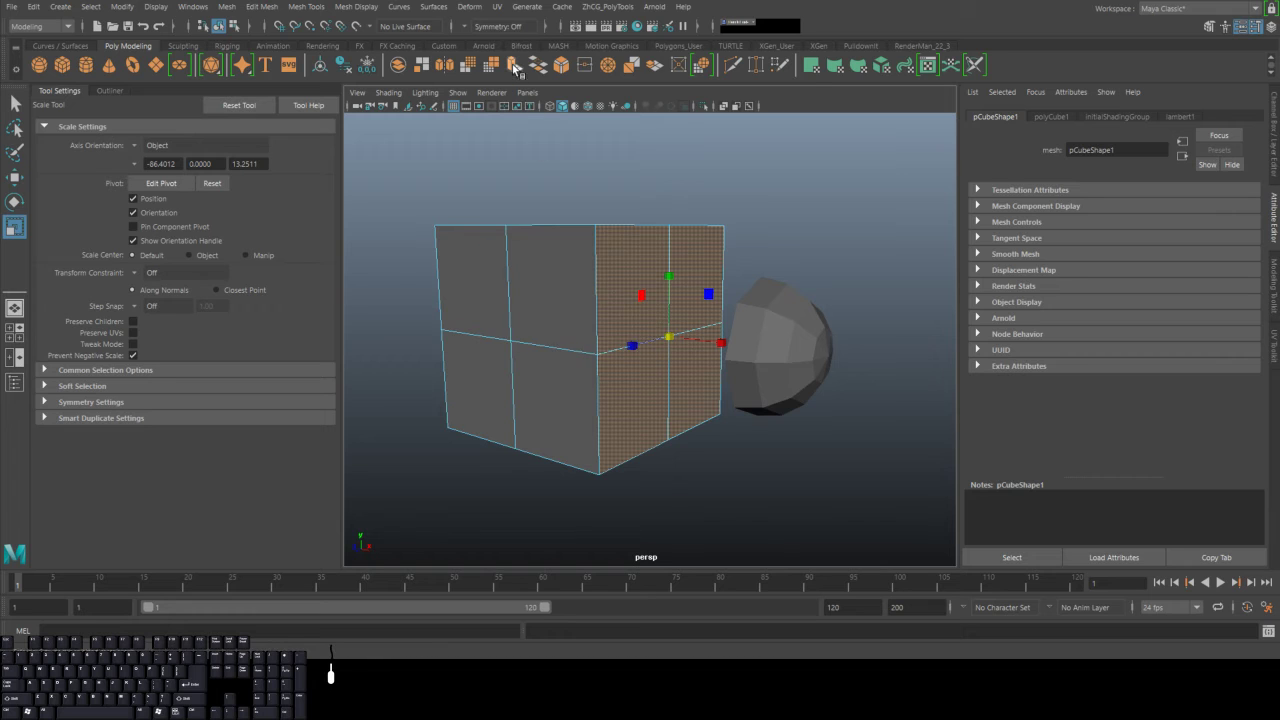
key(ctrl+e)
drag(666, 336, 622, 322)
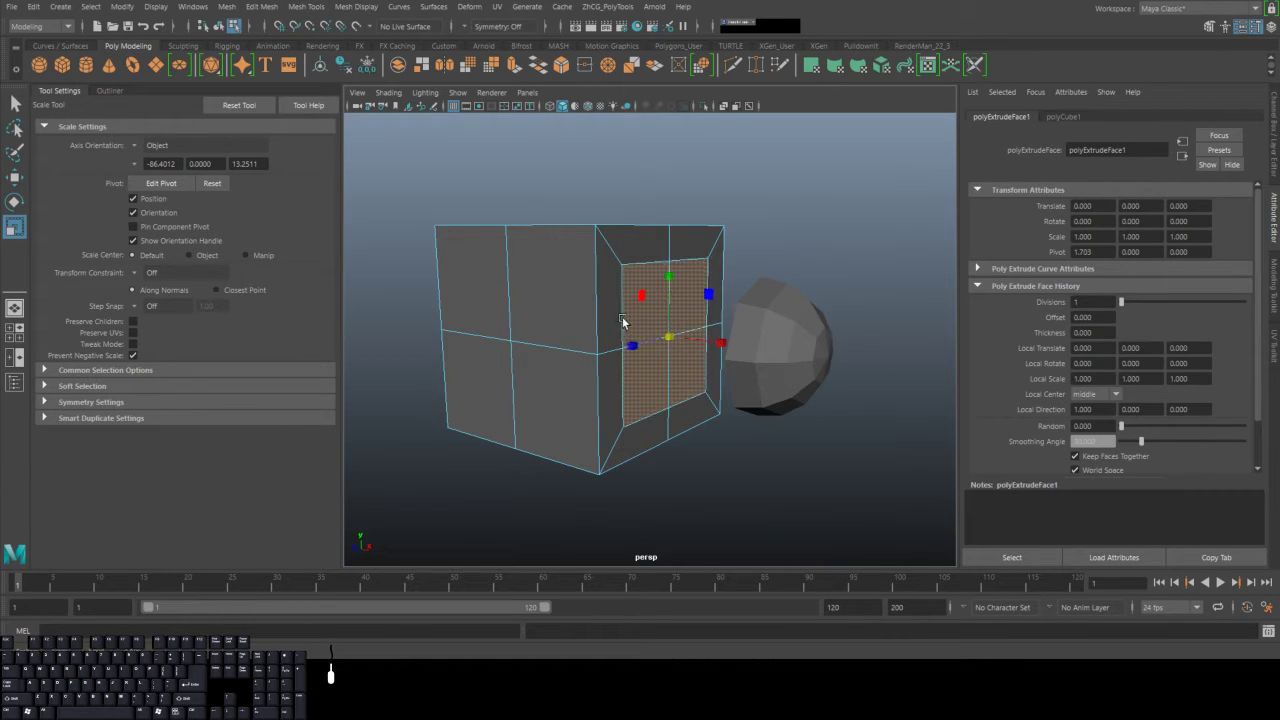
key(Delete)
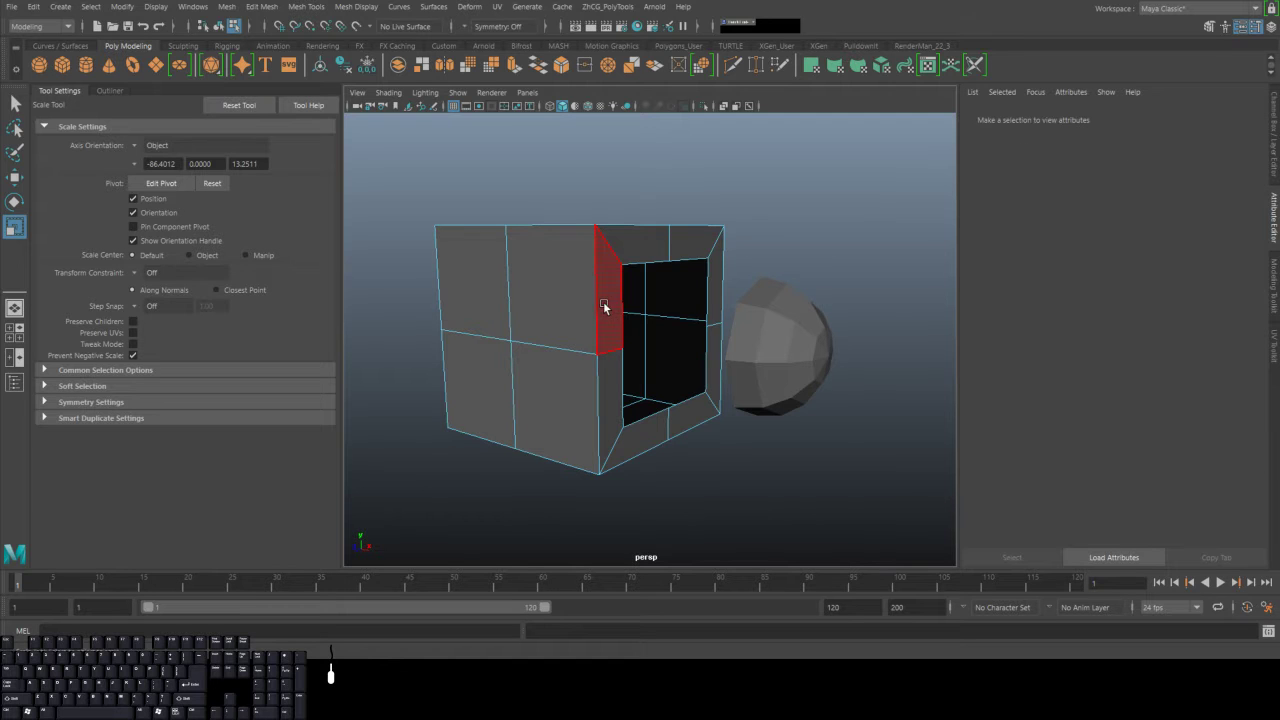
right_drag(817, 304, 894, 281)
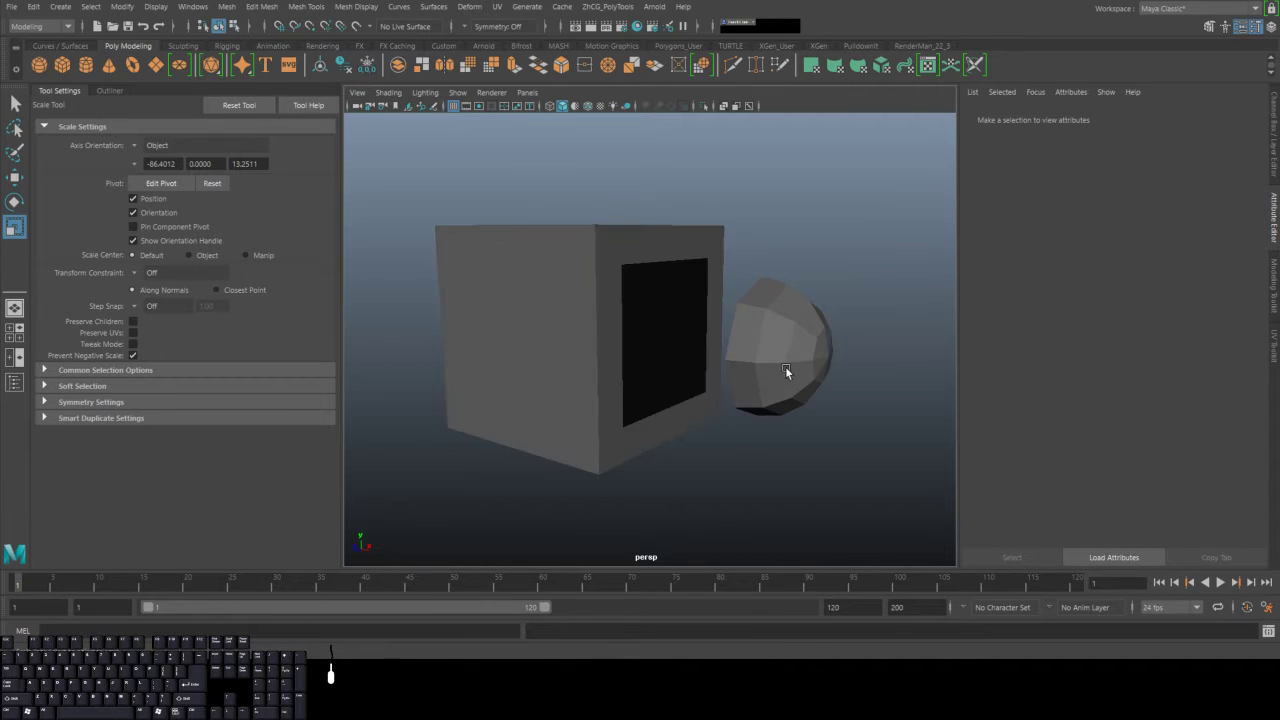
Move the half sphere along the X axis and snap it to the plane of the cube's open face.
click(785, 367)
alt+drag(738, 408, 776, 414)
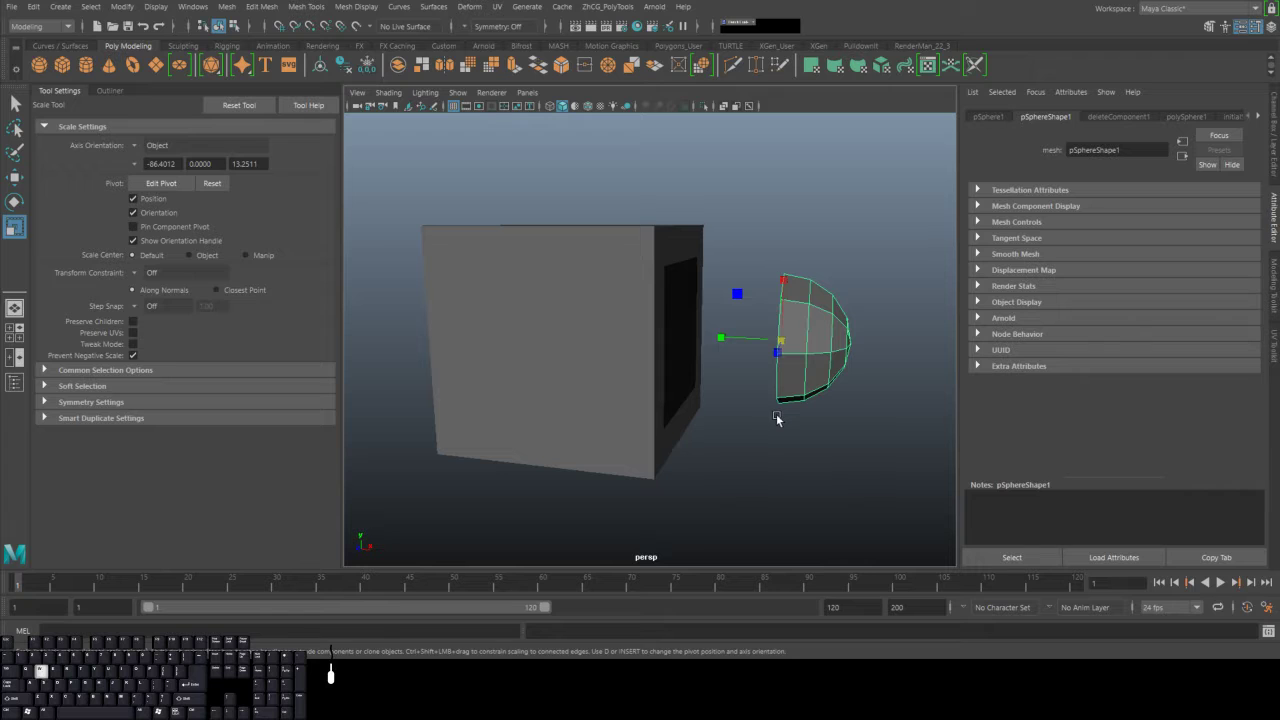
key(w)
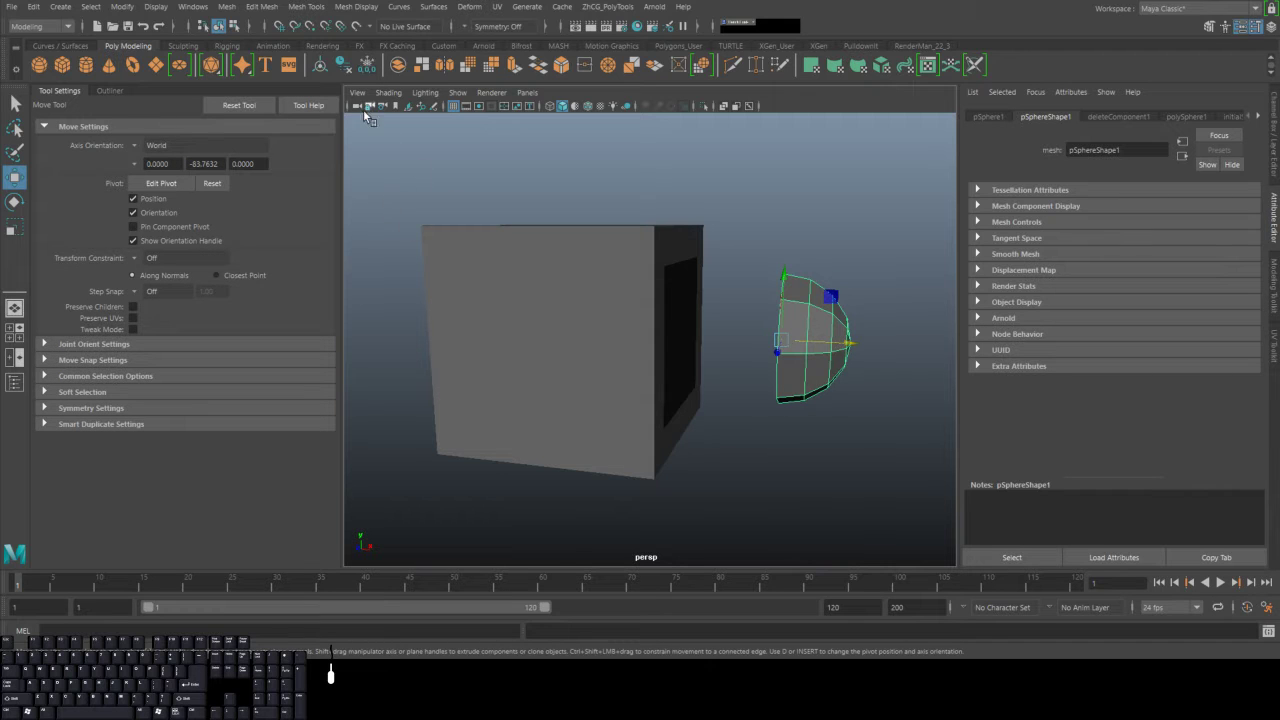
key(v)
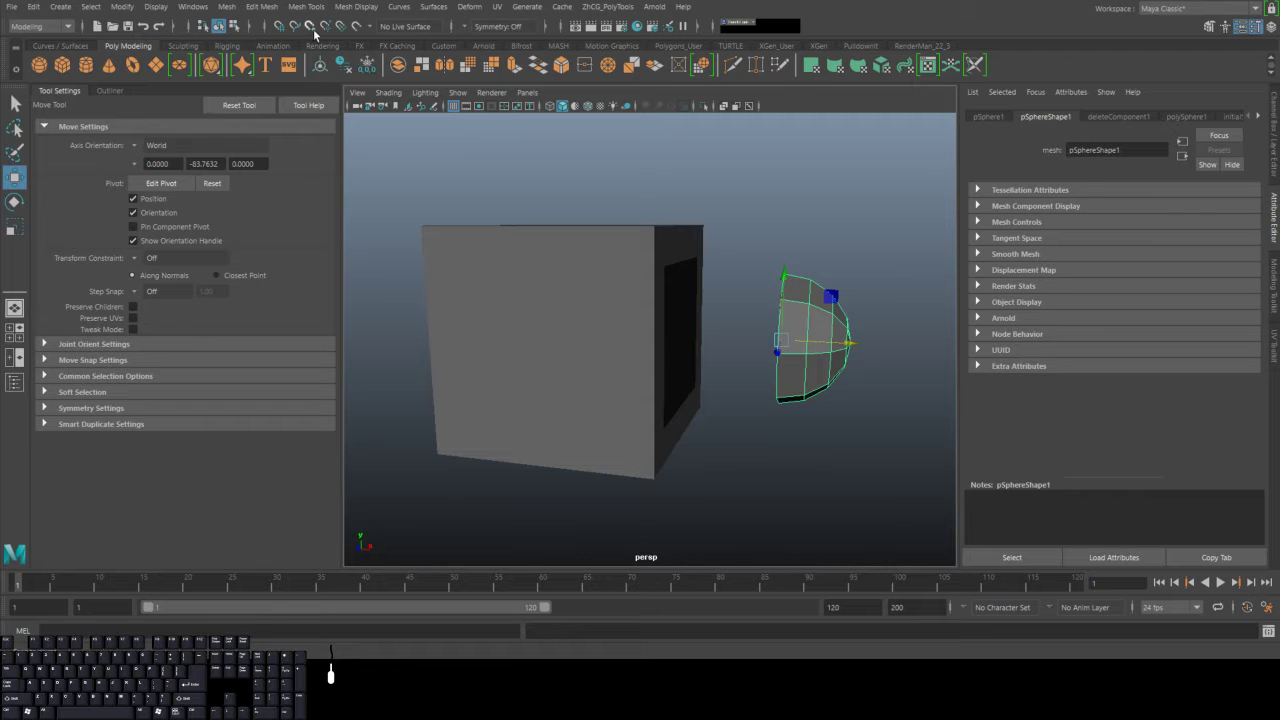
key(v)
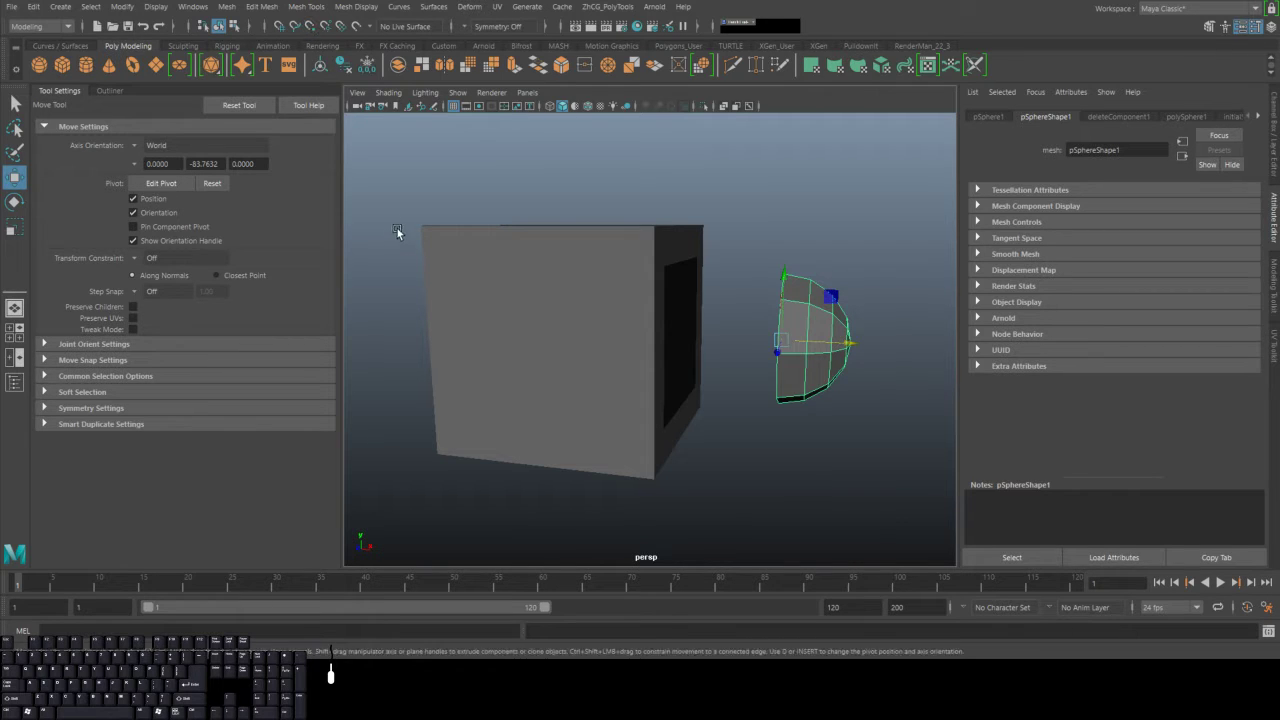
key(x)
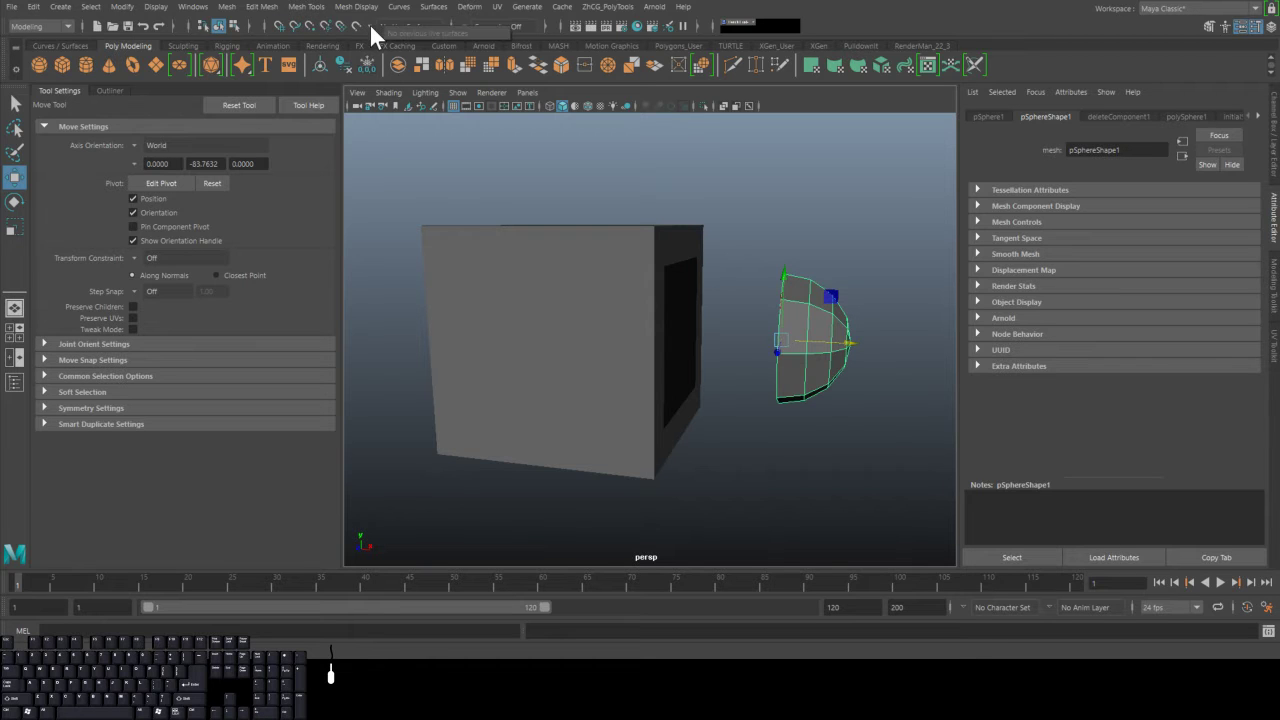
click(440, 170)
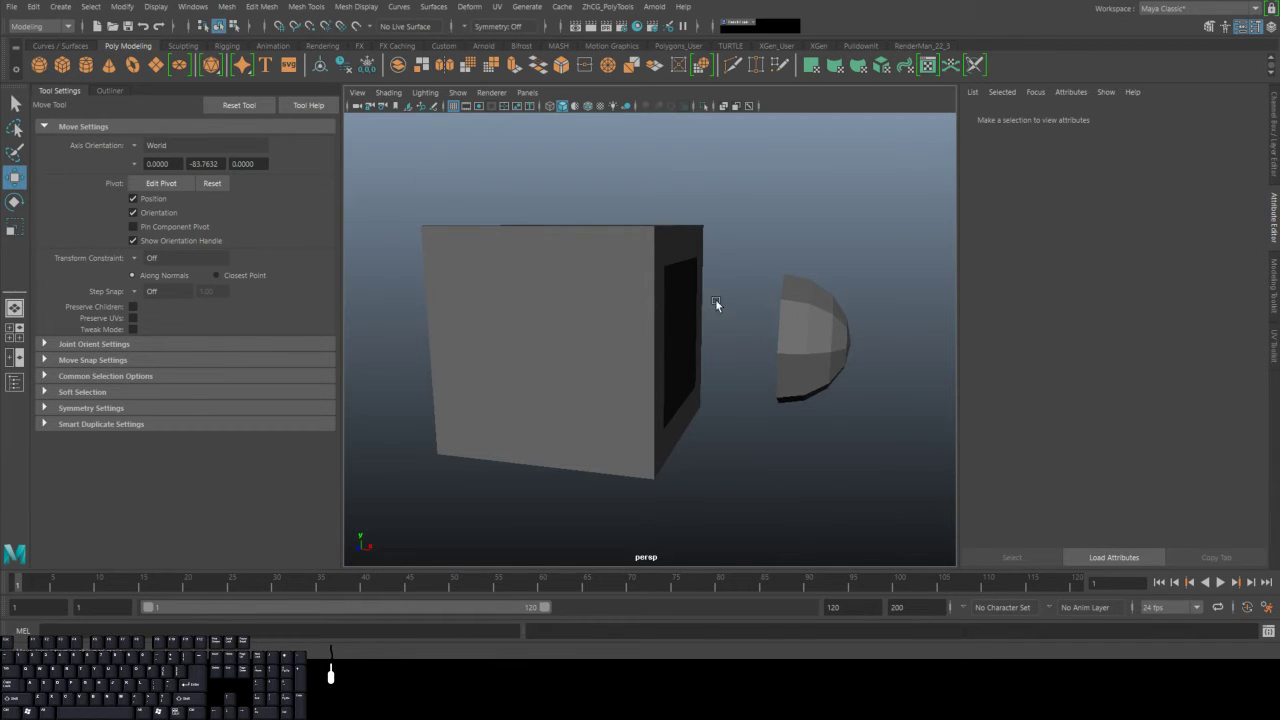
click(786, 309)
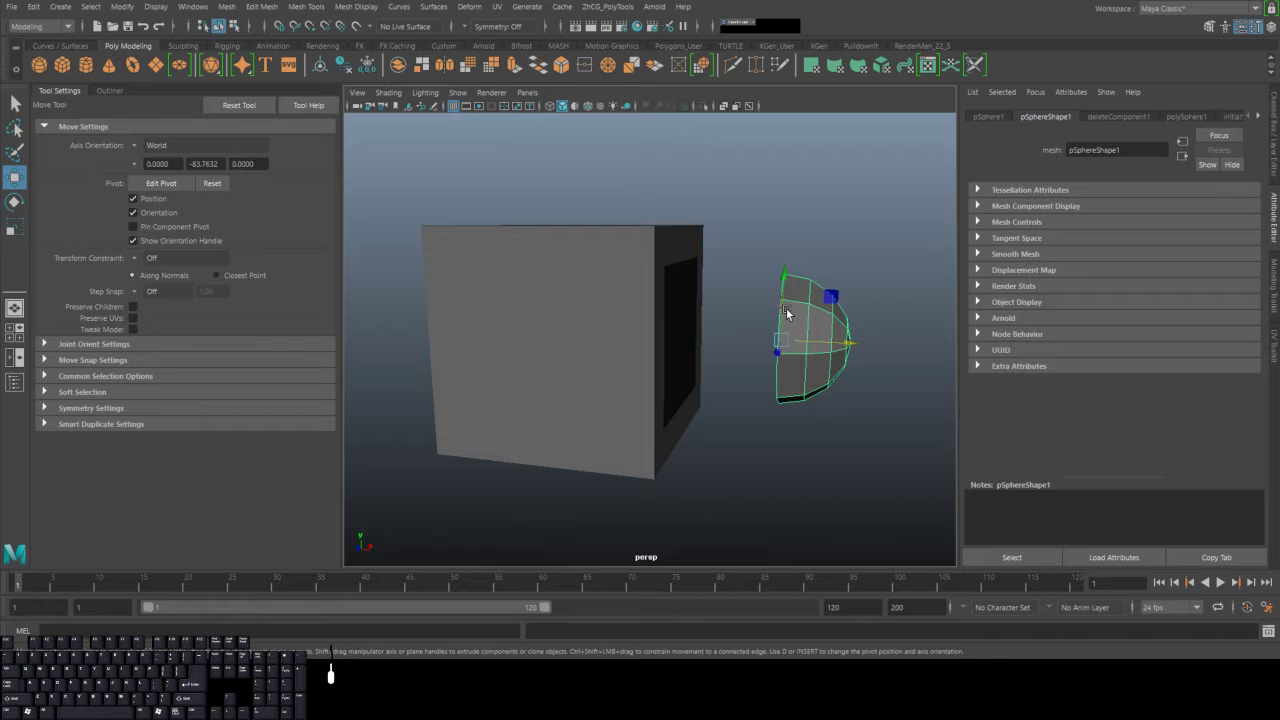
key(x)
key(v)
key(v)
drag(847, 346, 713, 178)
Using point snapping, move one upper corner vertex and the upper middle vertex of the cube's opening onto the half sphere's rim vertices.
click(770, 214)
right_click(680, 163)
click(310, 26)
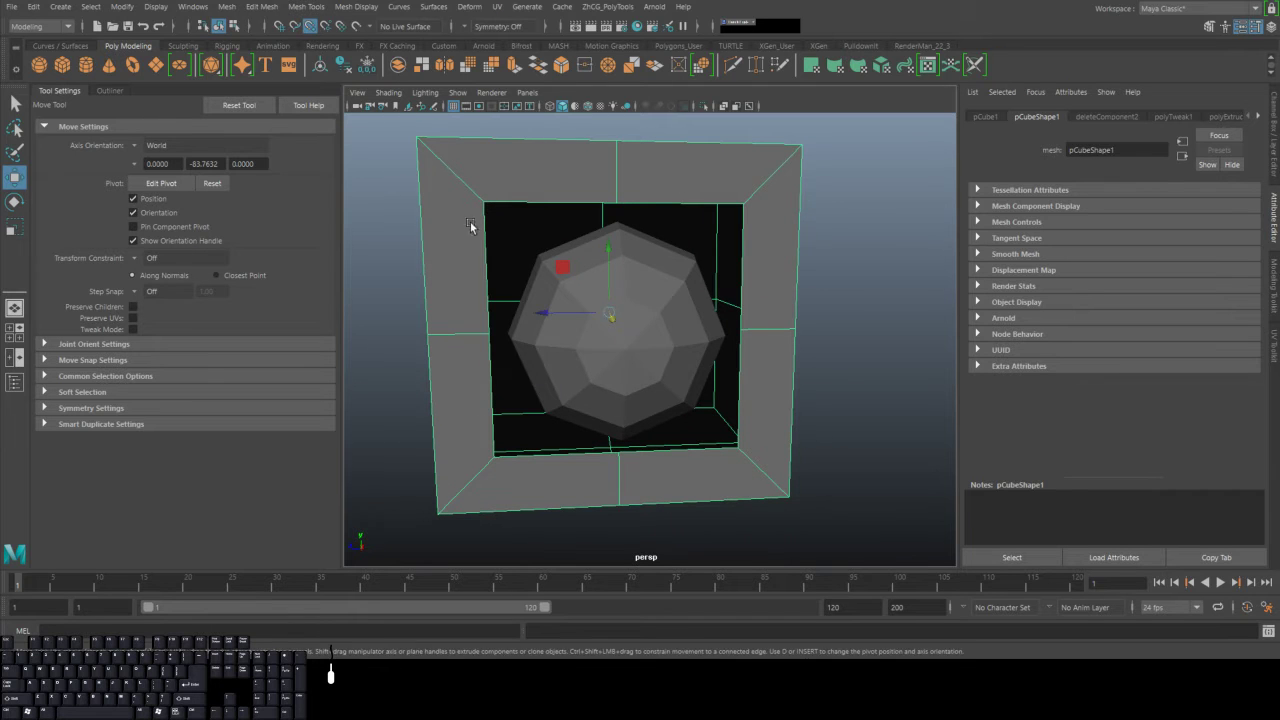
alt+drag(631, 227, 671, 253)
right_drag(742, 169, 714, 173)
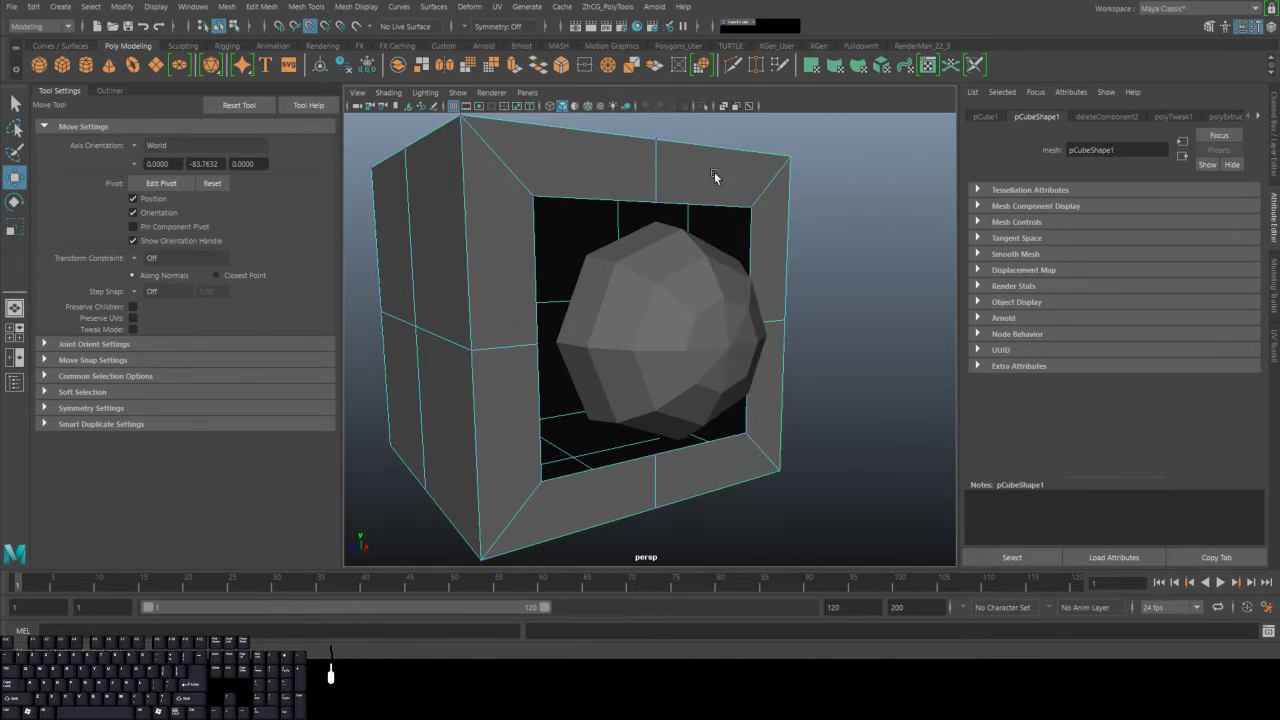
alt+drag(714, 173, 721, 227)
click(741, 209)
key(w)
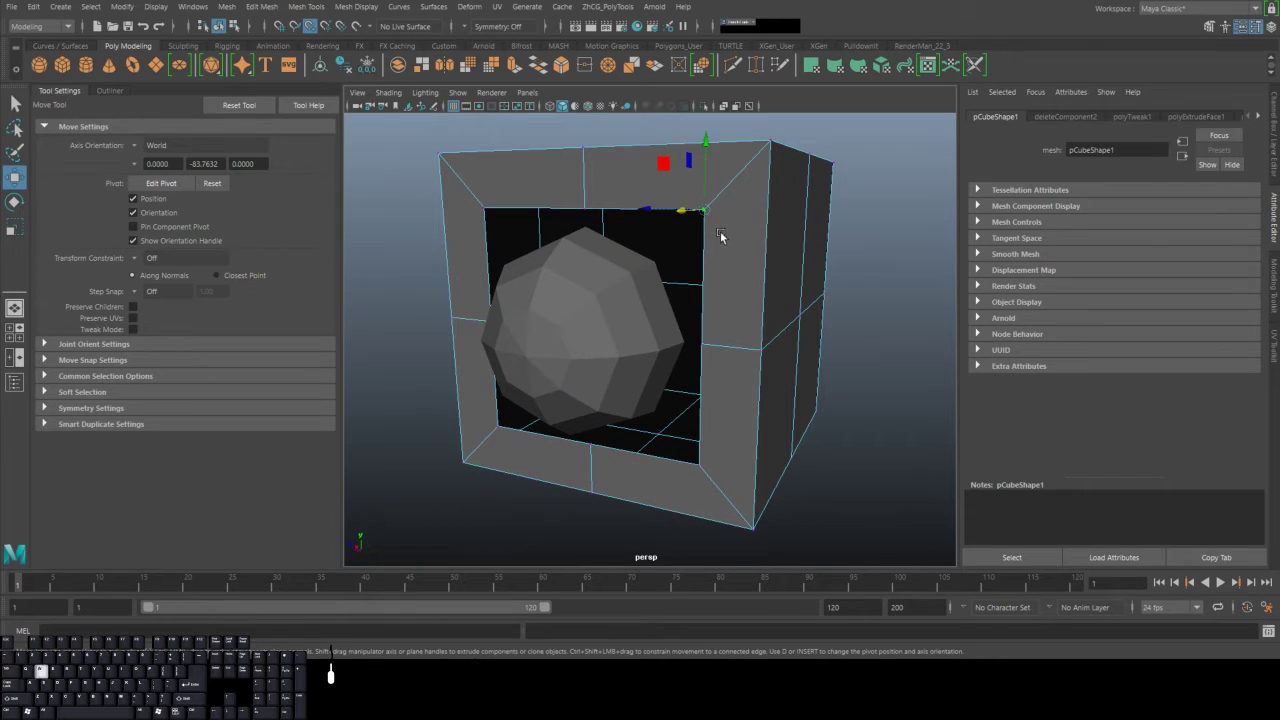
key(v)
click(310, 28)
drag(707, 212, 590, 221)
alt+drag(480, 211, 516, 208)
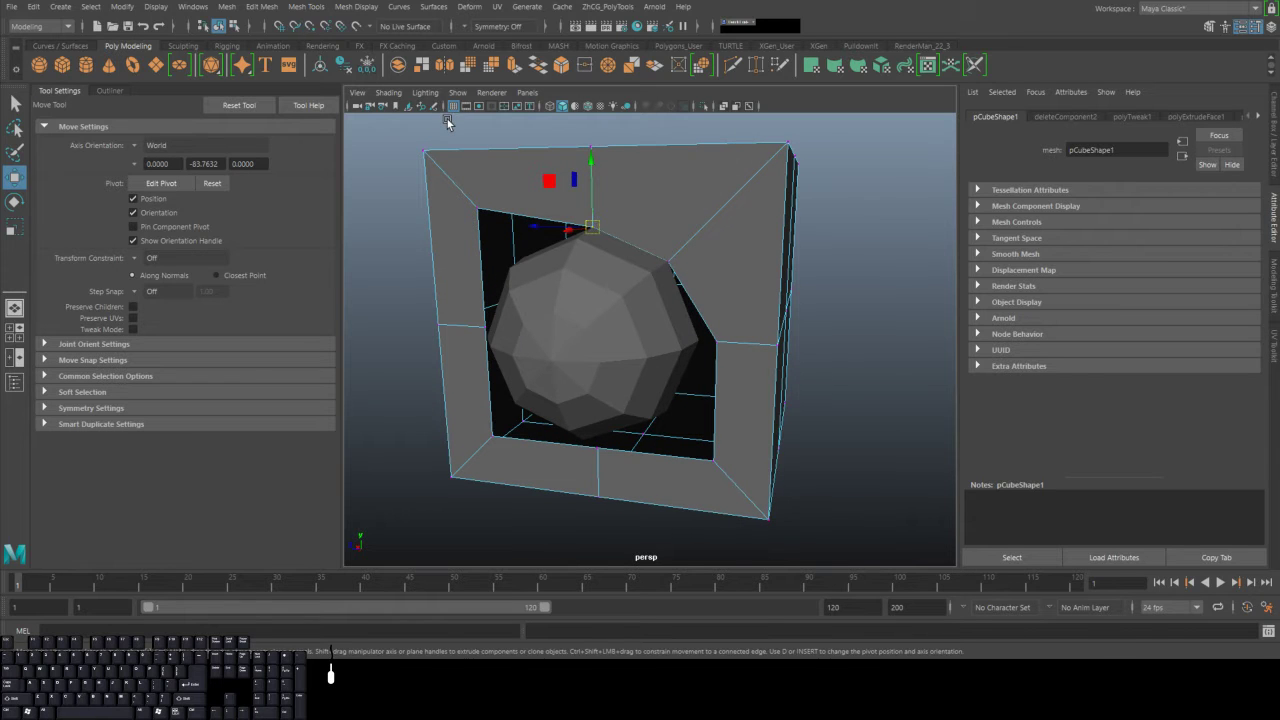
Snap the other upper corner, the adjoining side middle and the lower corner vertices of the opening onto the half sphere's rim.
click(483, 206)
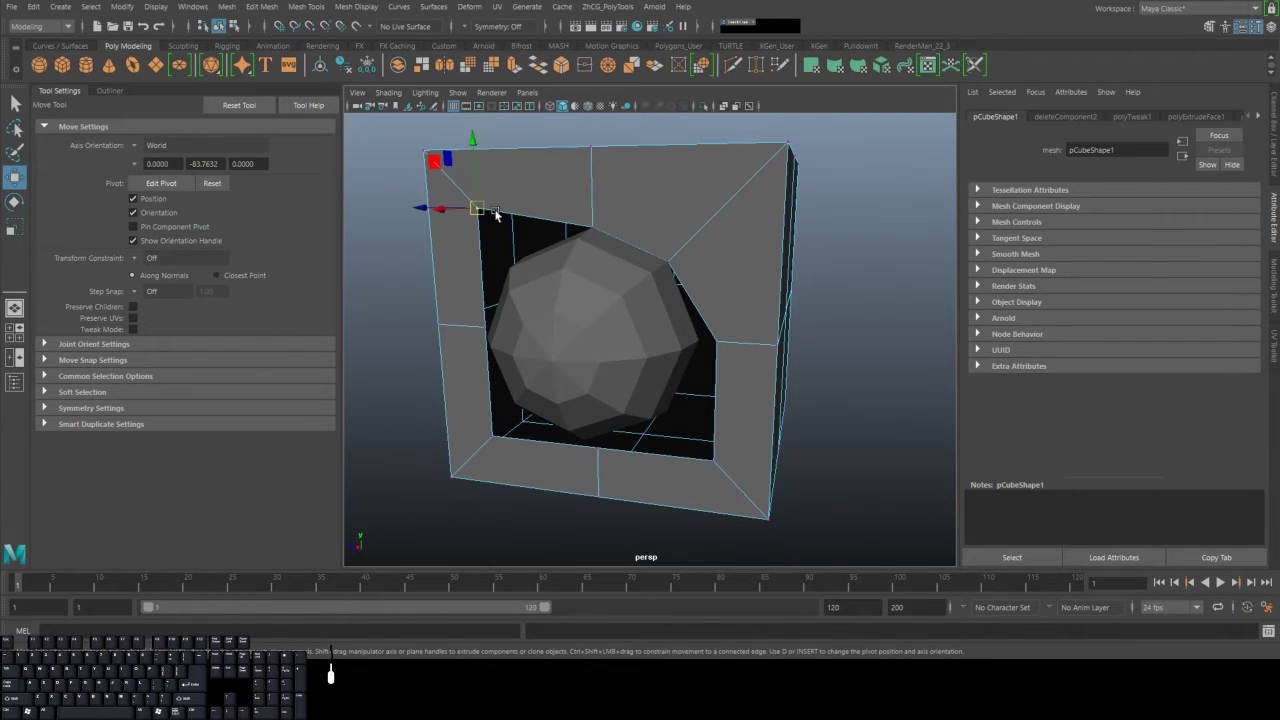
alt+drag(496, 214, 578, 213)
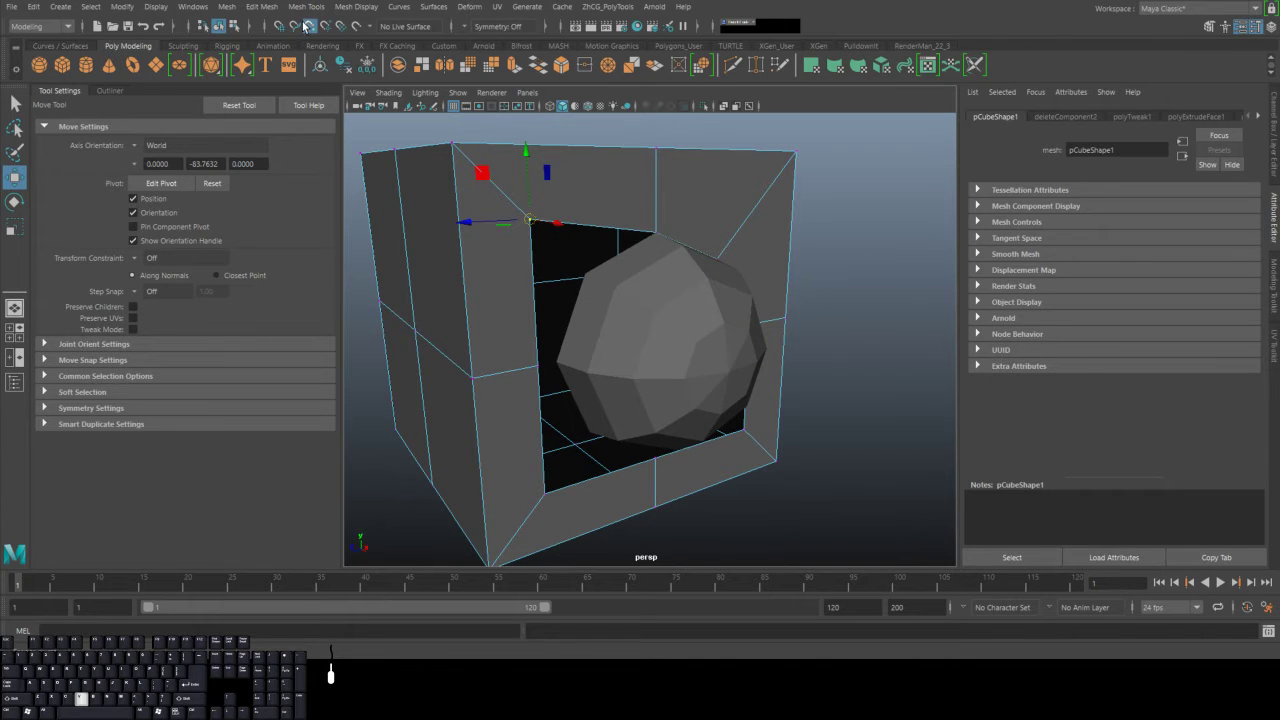
key(v)
drag(531, 218, 540, 366)
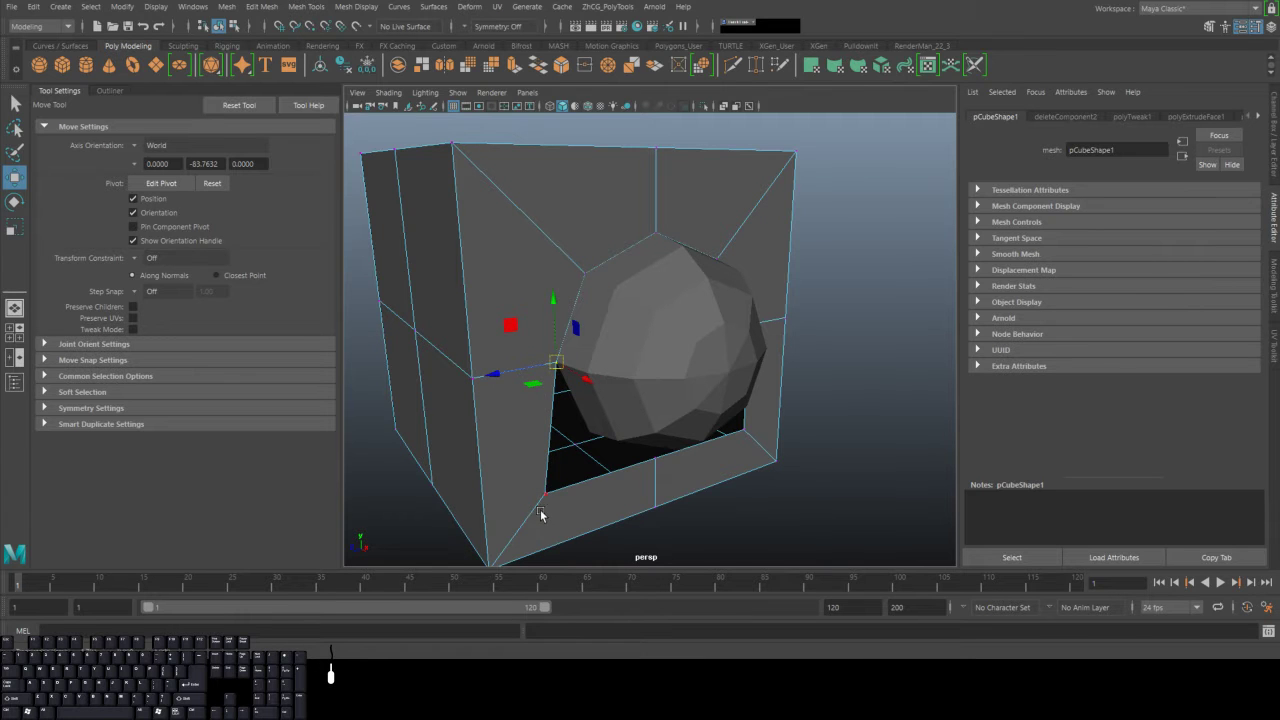
middle_drag(540, 514, 601, 461)
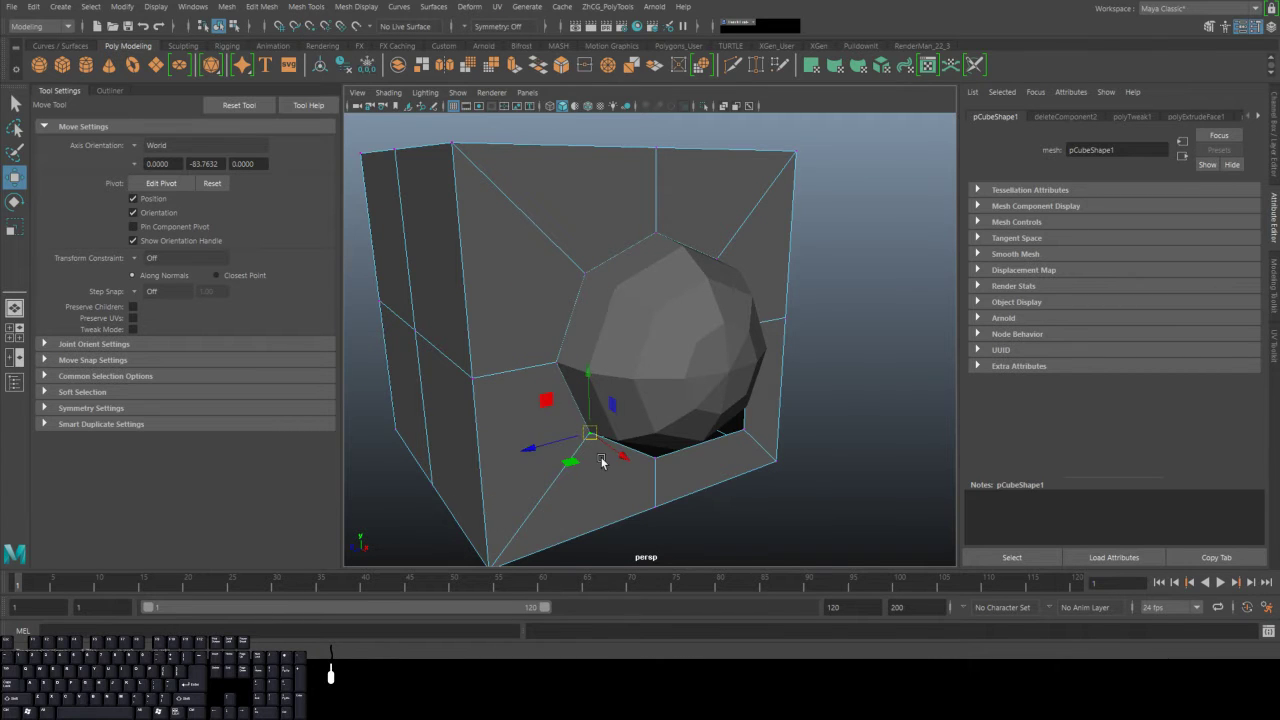
Snap the lower middle vertex and the remaining lower corner vertex of the opening onto the matching rim vertices.
alt+drag(601, 461, 491, 423)
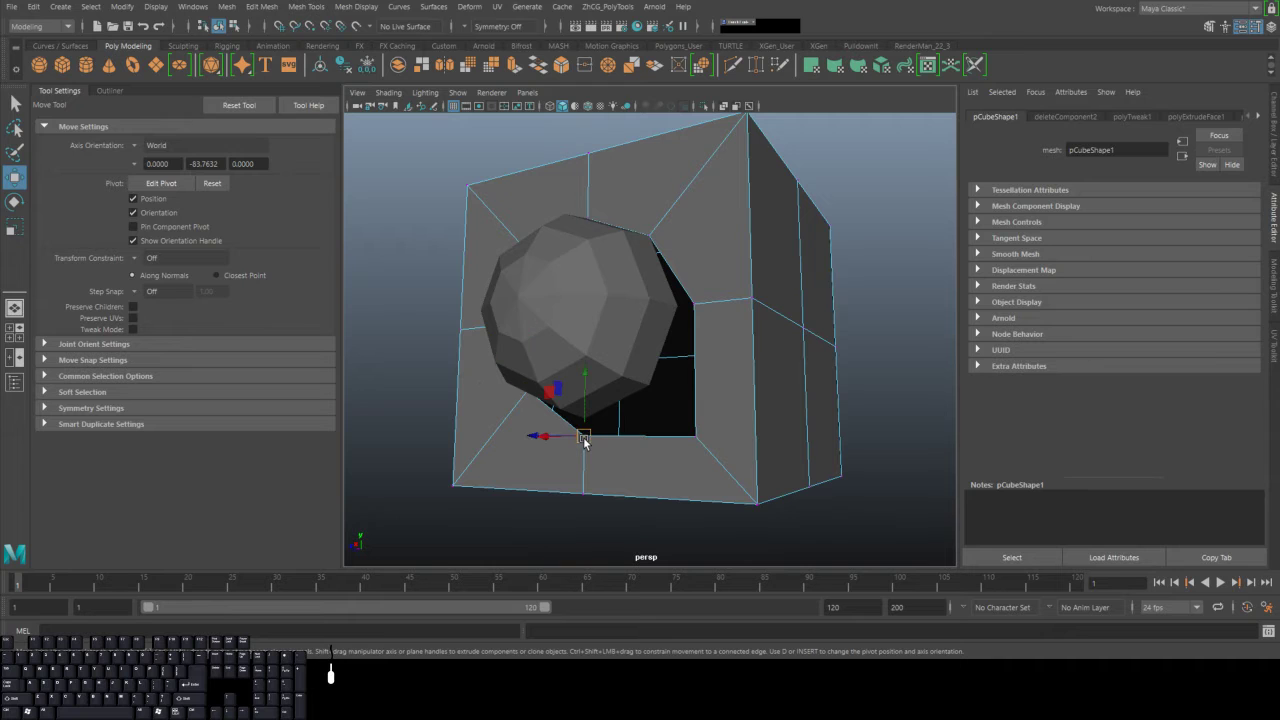
drag(584, 443, 581, 428)
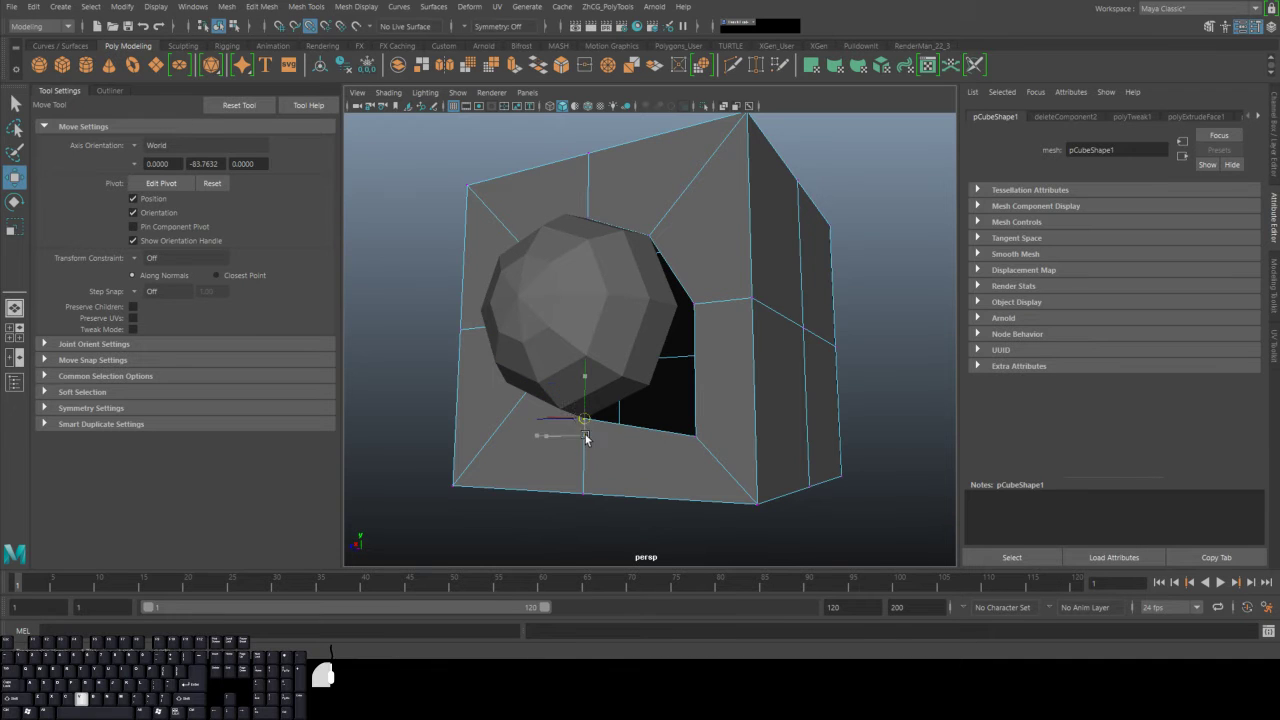
click(709, 448)
drag(695, 436, 666, 403)
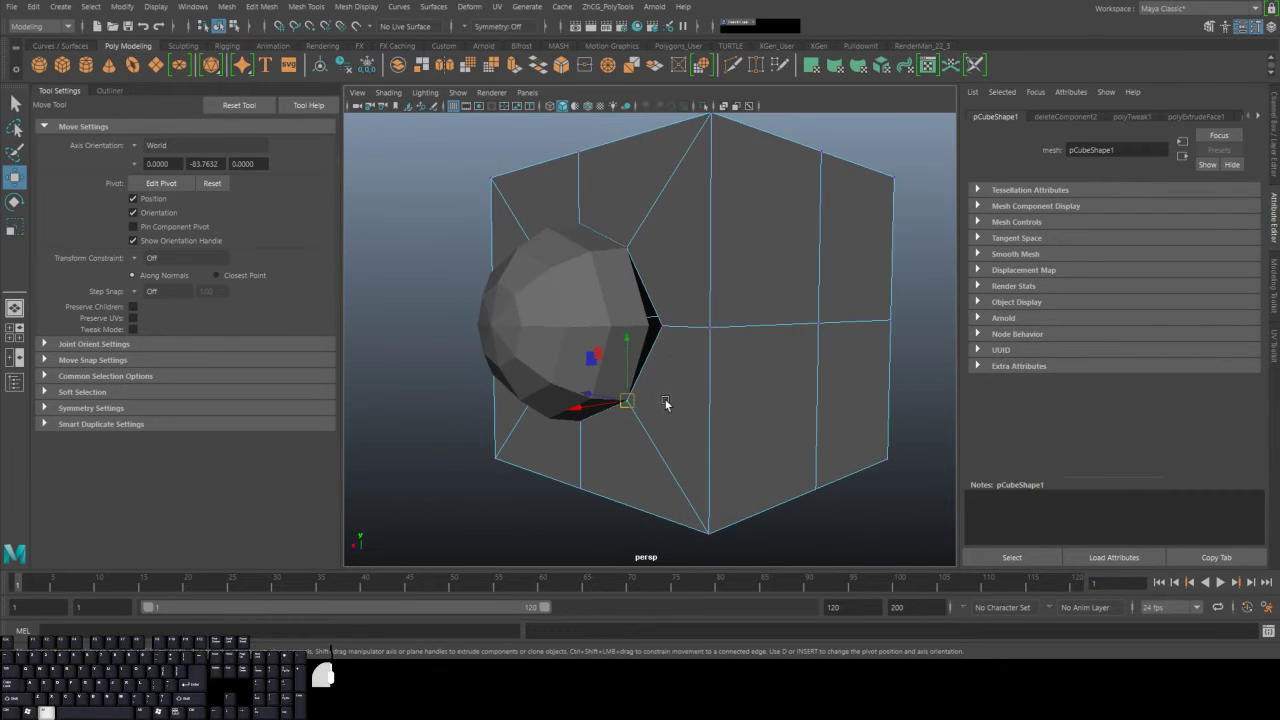
Try snapping the last side vertex with Soft Select on and a larger falloff radius, and undo that move.
click(661, 326)
key(b)
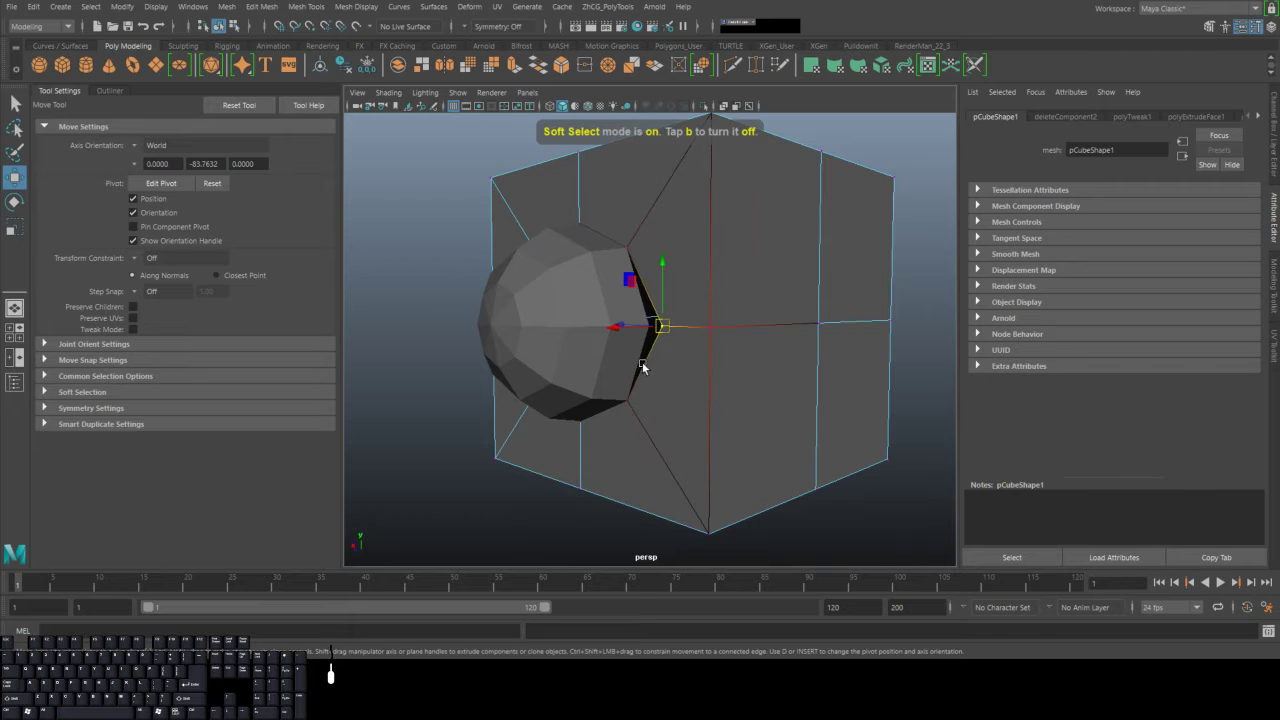
drag(660, 334, 923, 366)
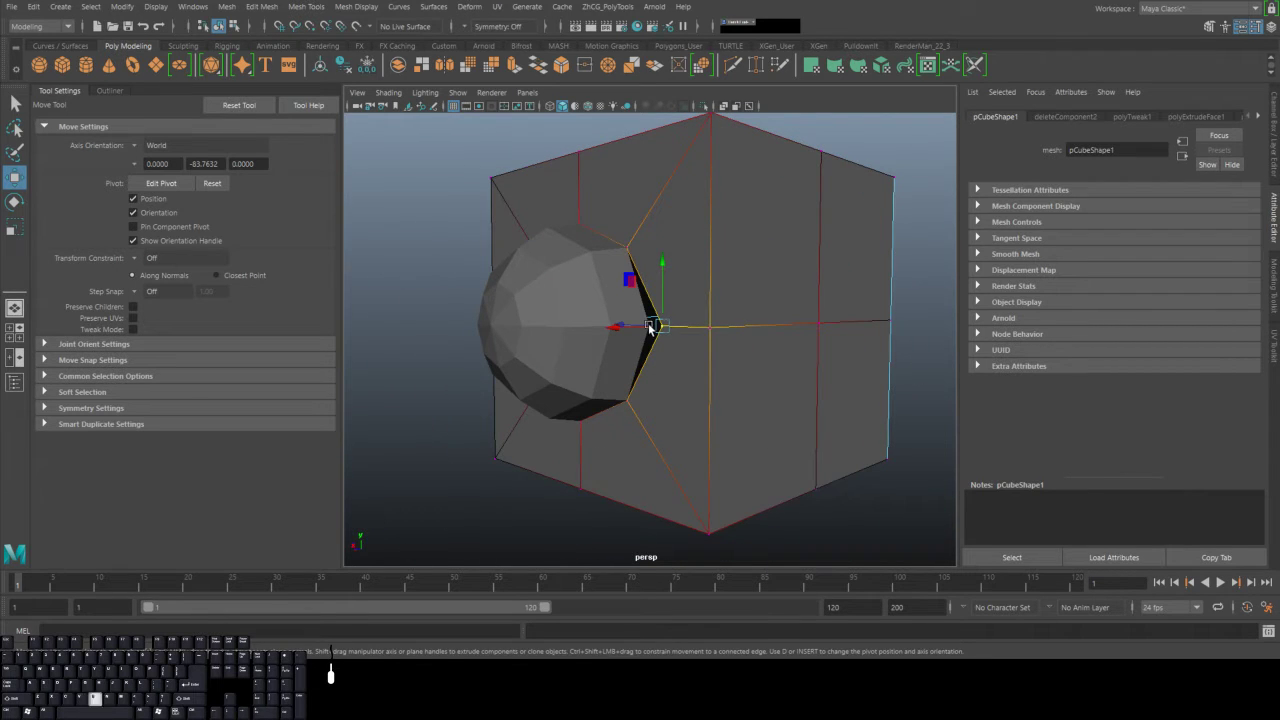
key(b)
key(b)
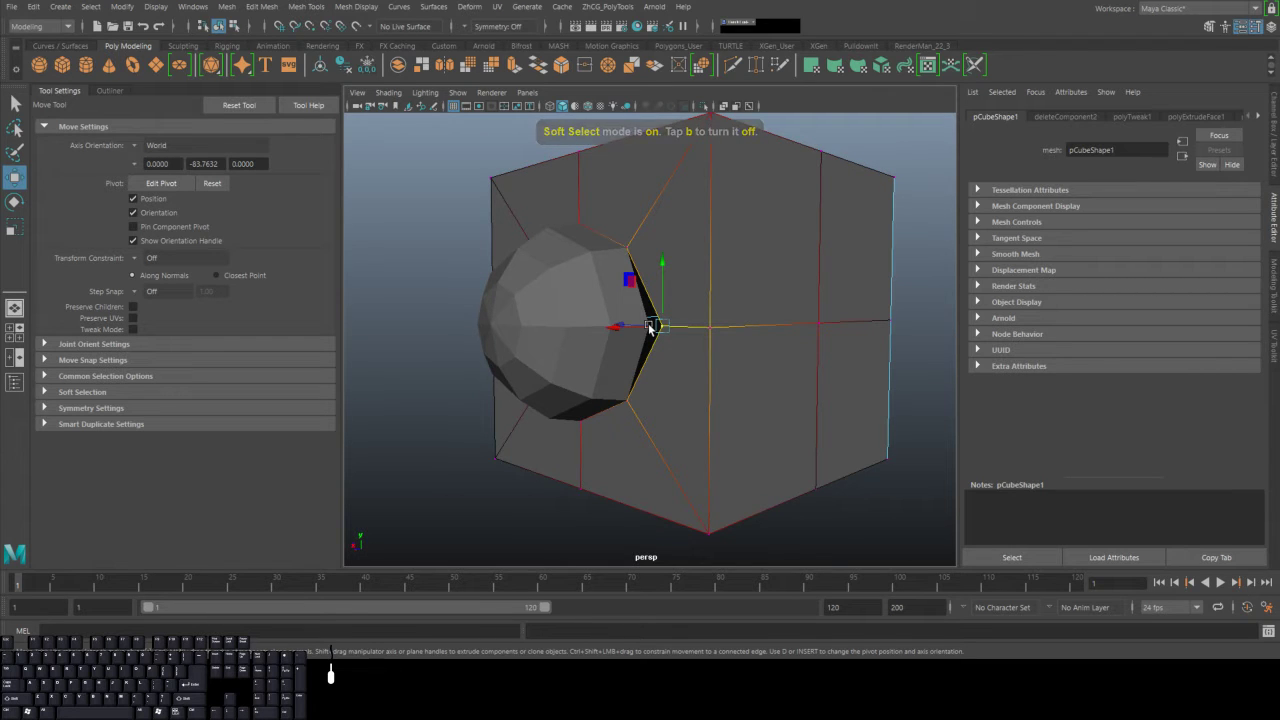
key(b)
key(b)
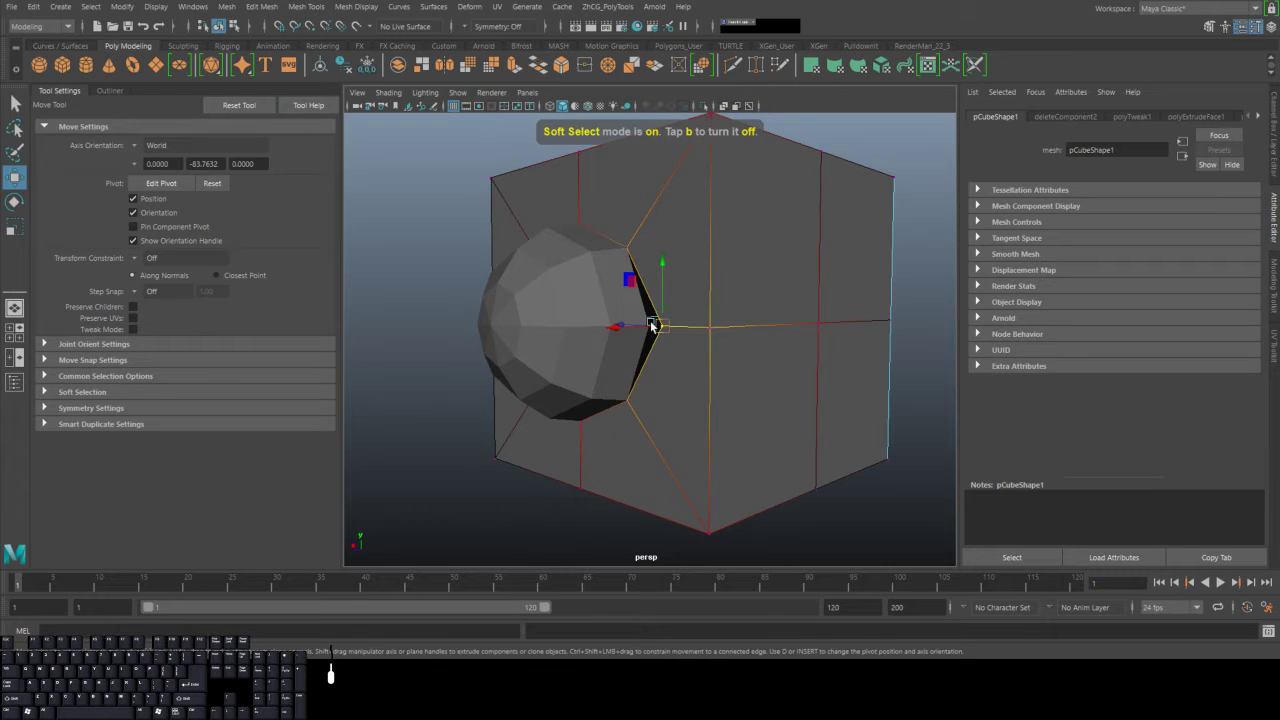
mouse_move(665, 329)
mouse_down()
mouse_move(640, 326)
mouse_move(727, 326)
mouse_move(658, 331)
mouse_move(666, 250)
mouse_move(644, 324)
mouse_up()
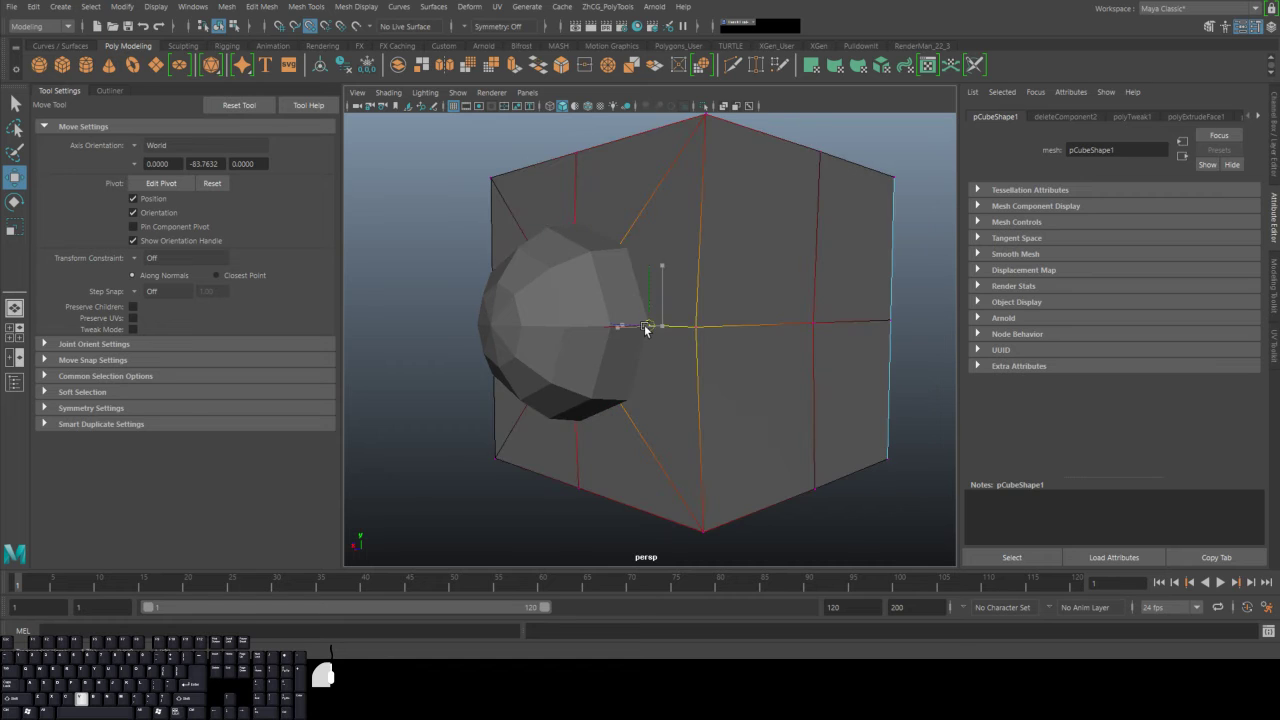
key(ctrl+z)
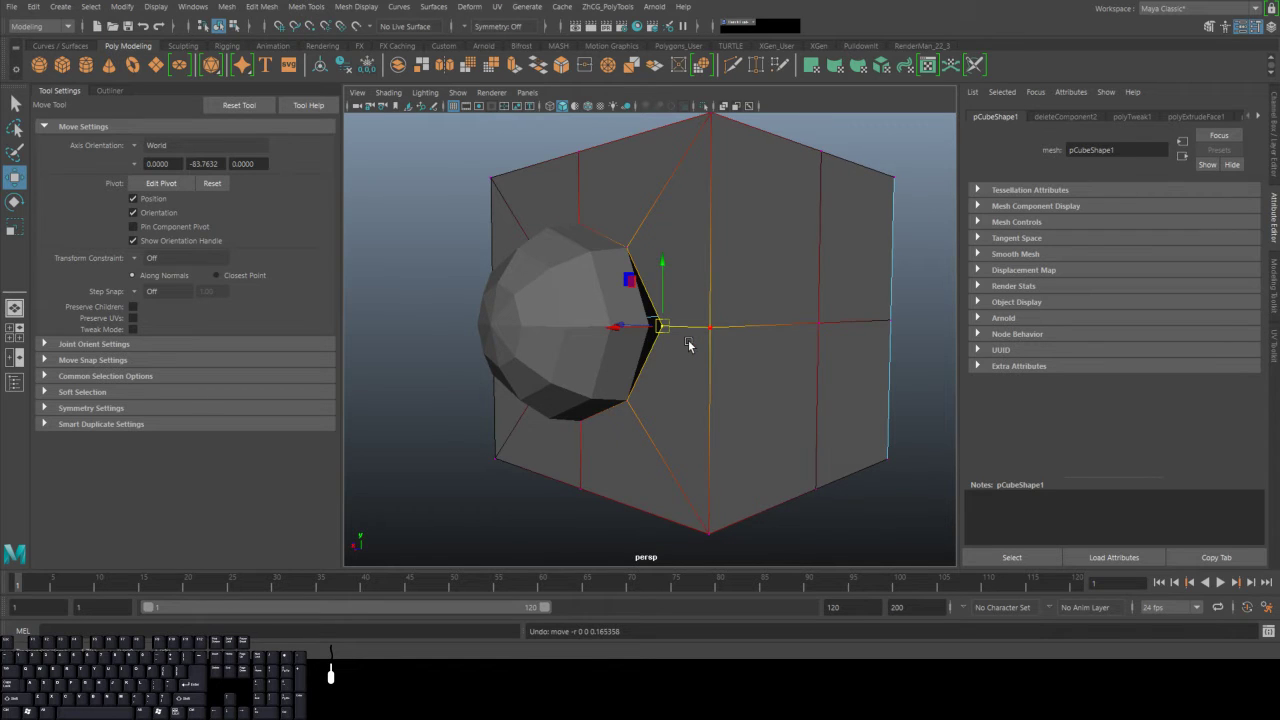
Turn Soft Select off and snap the last side middle vertex of the opening onto the half sphere's rim.
key(b)
key(b)
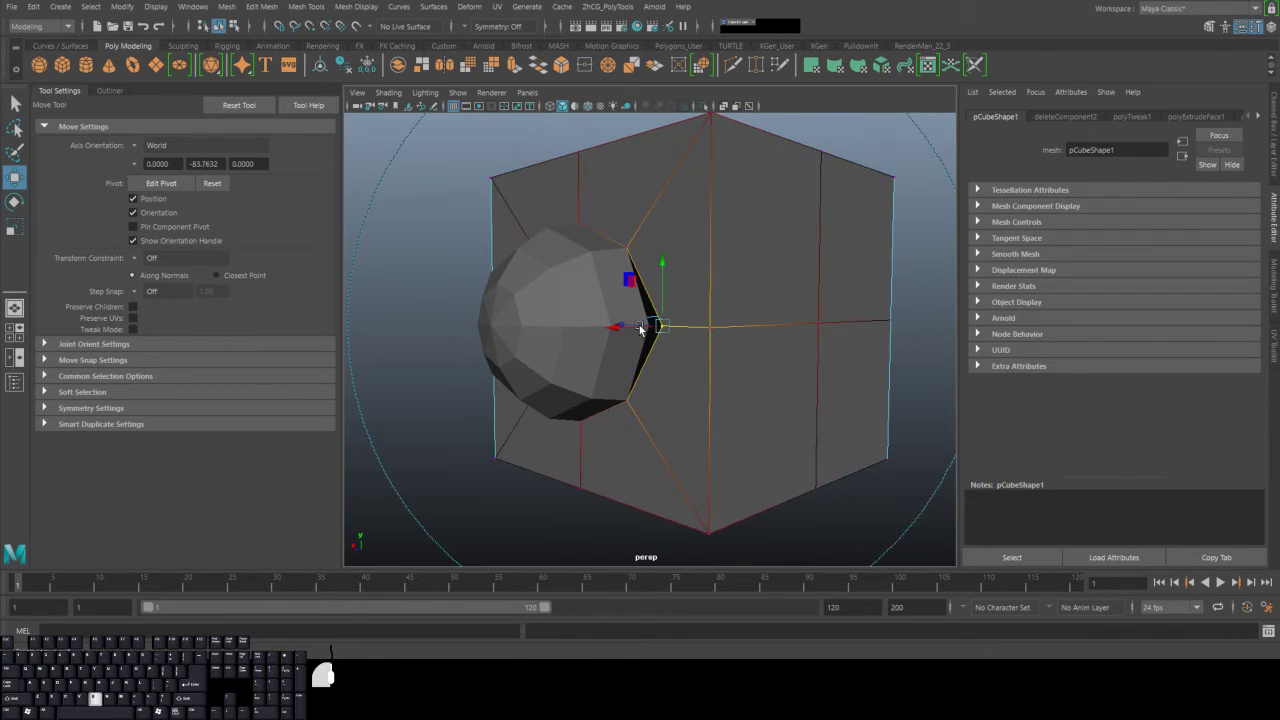
key(b)
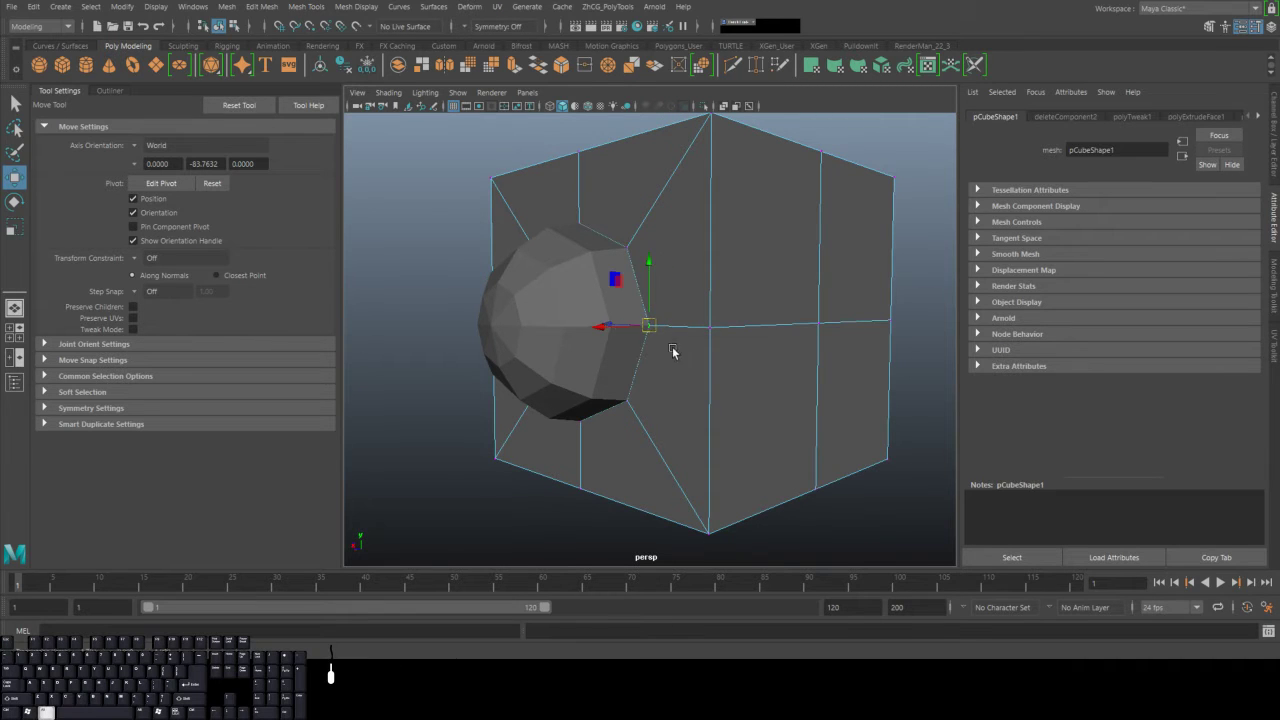
Return to object selection and combine the half sphere and the cube into one mesh.
alt+drag(672, 346, 783, 365)
right_drag(600, 276, 660, 257)
click(662, 305)
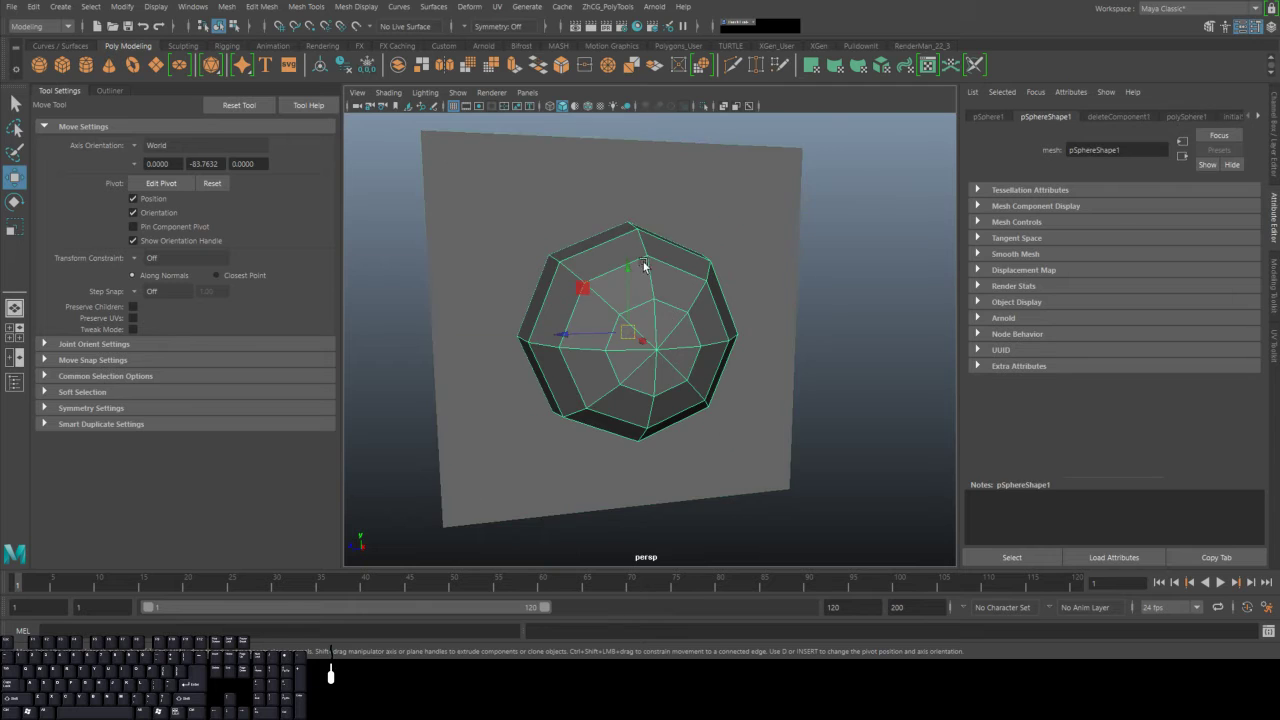
shift+click(511, 309)
alt+drag(511, 309, 440, 270)
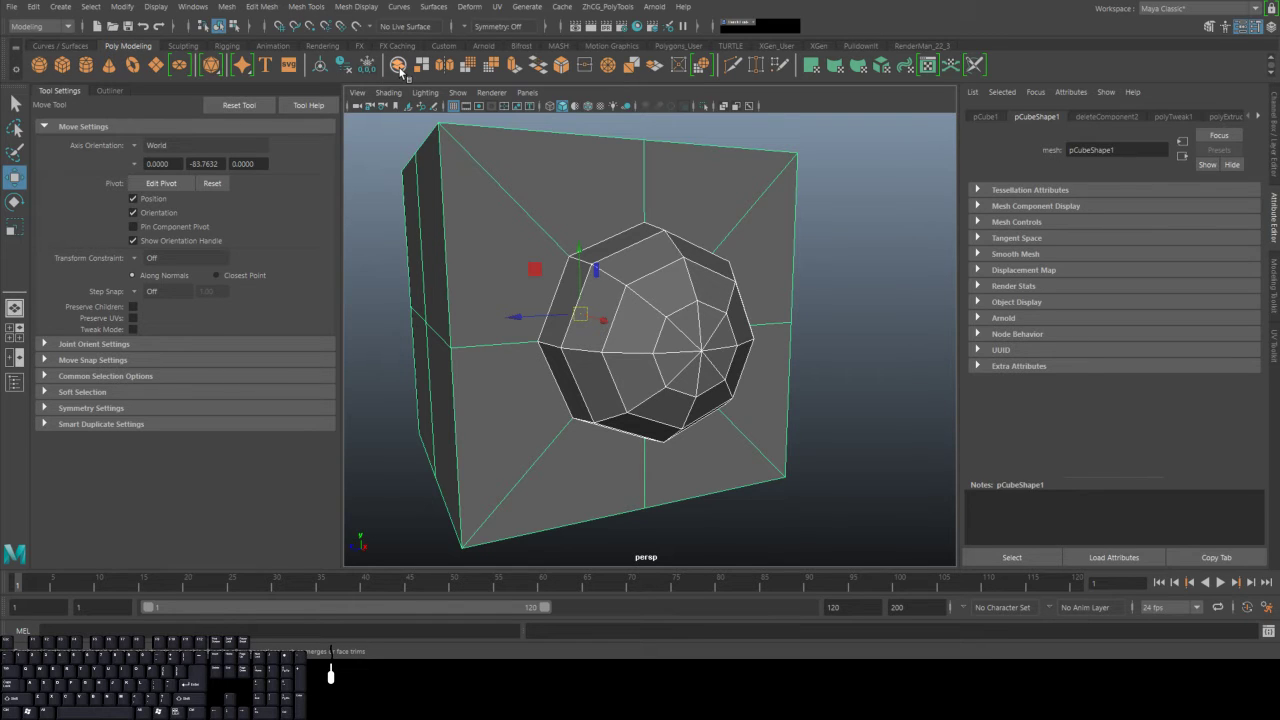
click(224, 7)
click(240, 48)
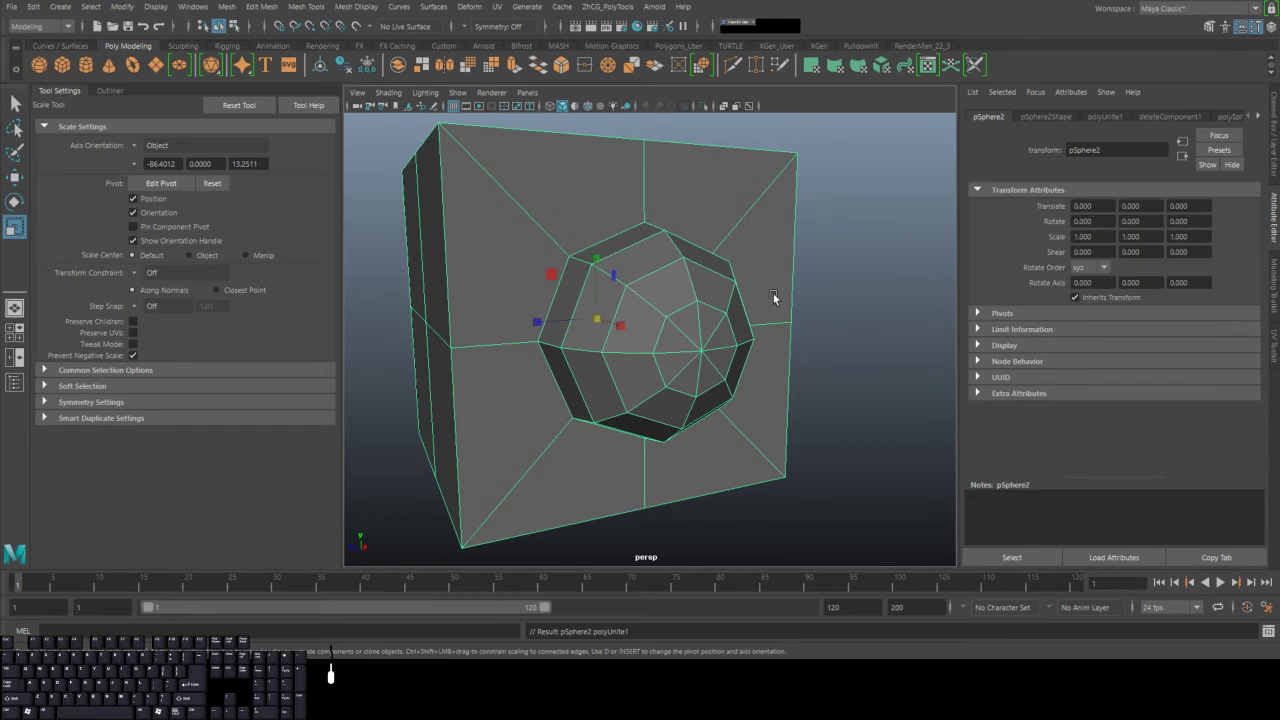
Preview the combined half sphere and cube in smoothed display, examine the seam, and return to the unsmoothed display.
click(822, 300)
click(633, 312)
alt+drag(568, 310, 618, 316)
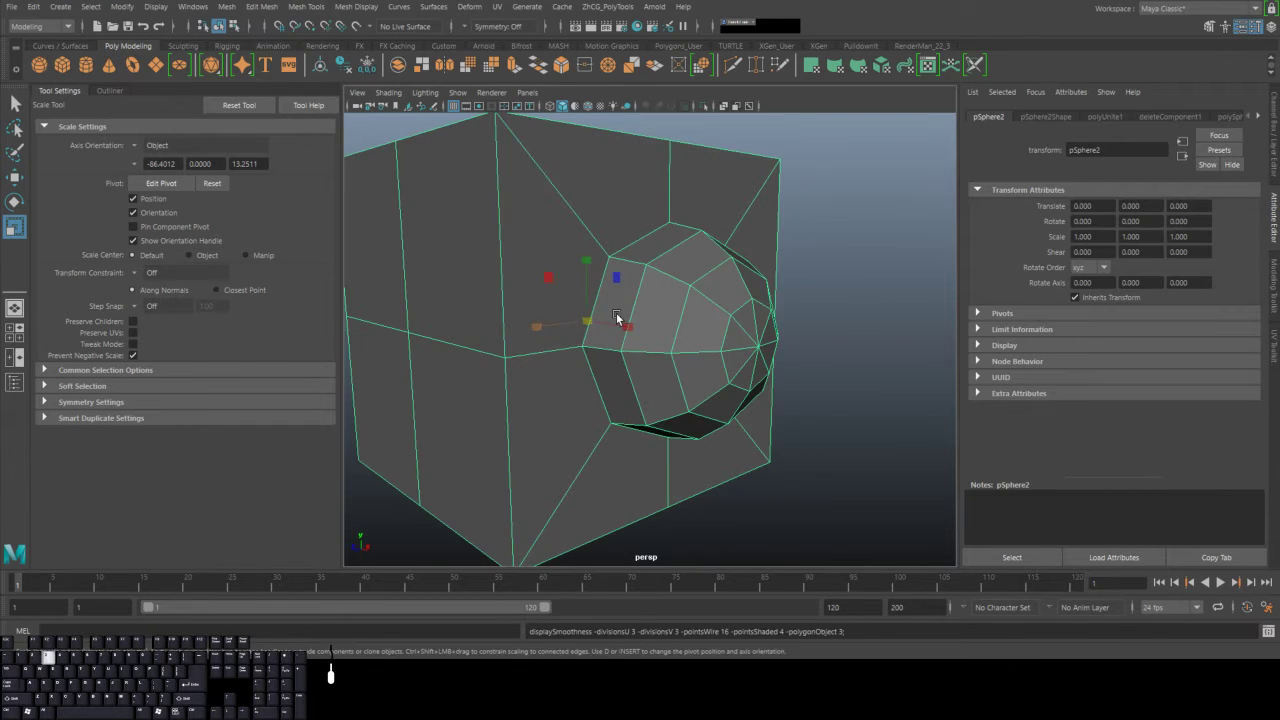
key(3)
click(825, 195)
click(677, 321)
alt+drag(648, 282, 677, 309)
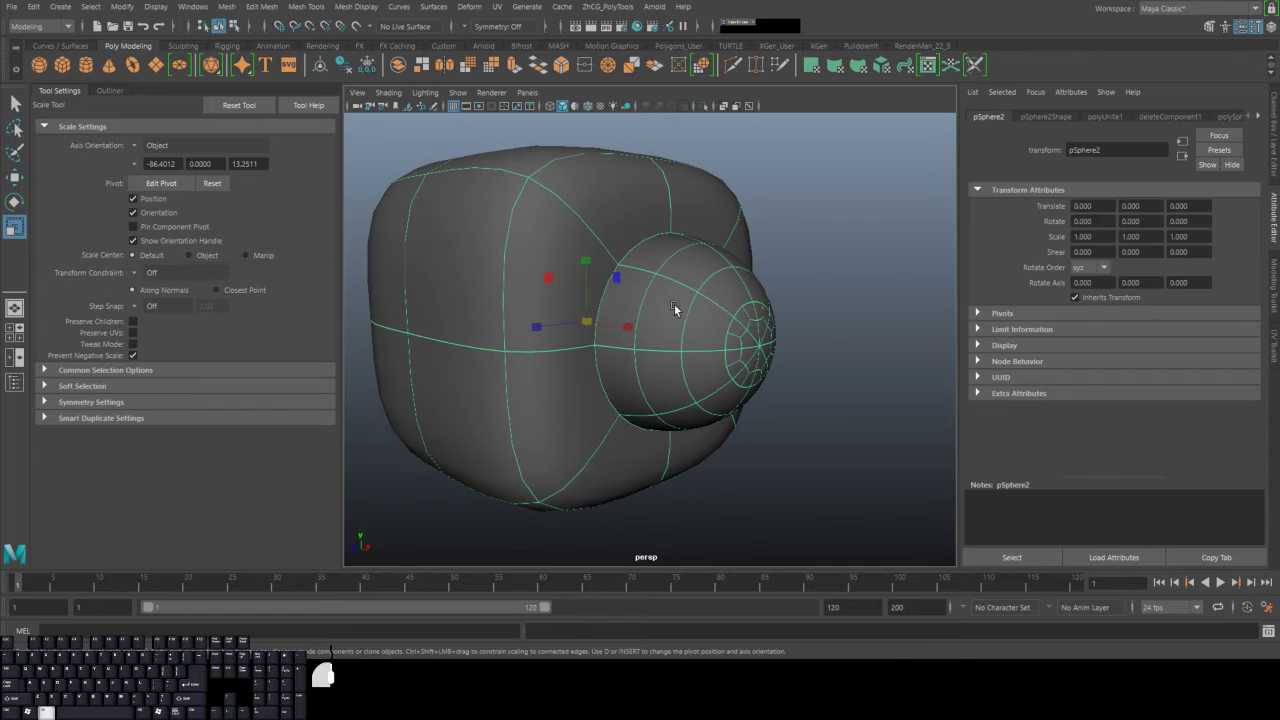
key(1)
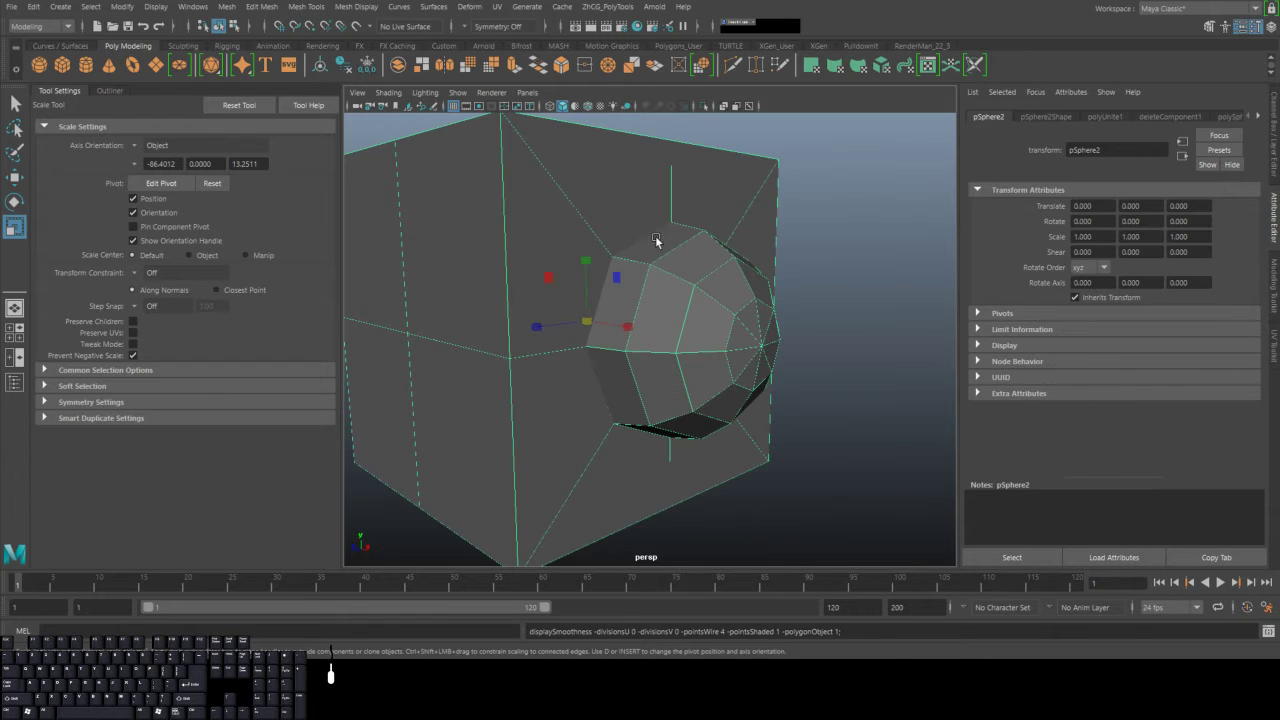
Select the vertices where the cube's opening meets the half sphere's rim and open the Merge Vertices options.
alt+drag(656, 240, 713, 233)
right_drag(714, 246, 681, 241)
alt+right_drag(698, 262, 642, 201)
alt+drag(653, 232, 462, 393)
alt+drag(519, 343, 648, 338)
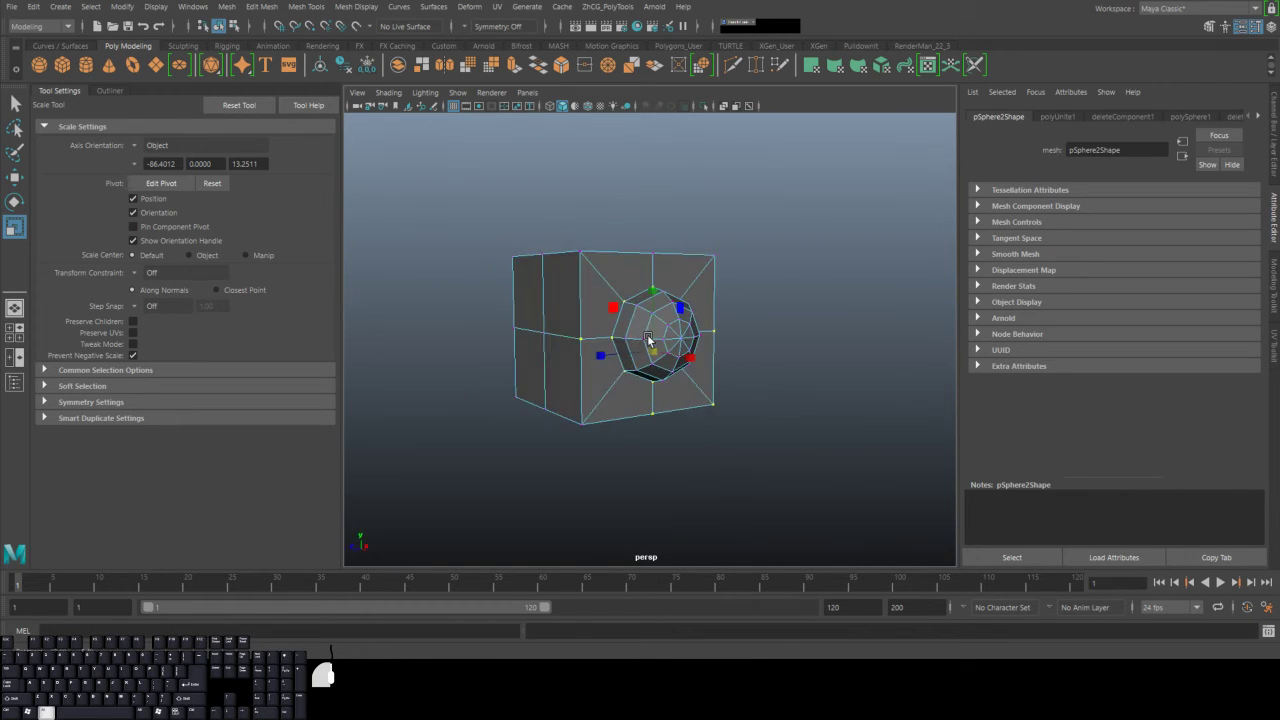
shift+right_click(633, 320)
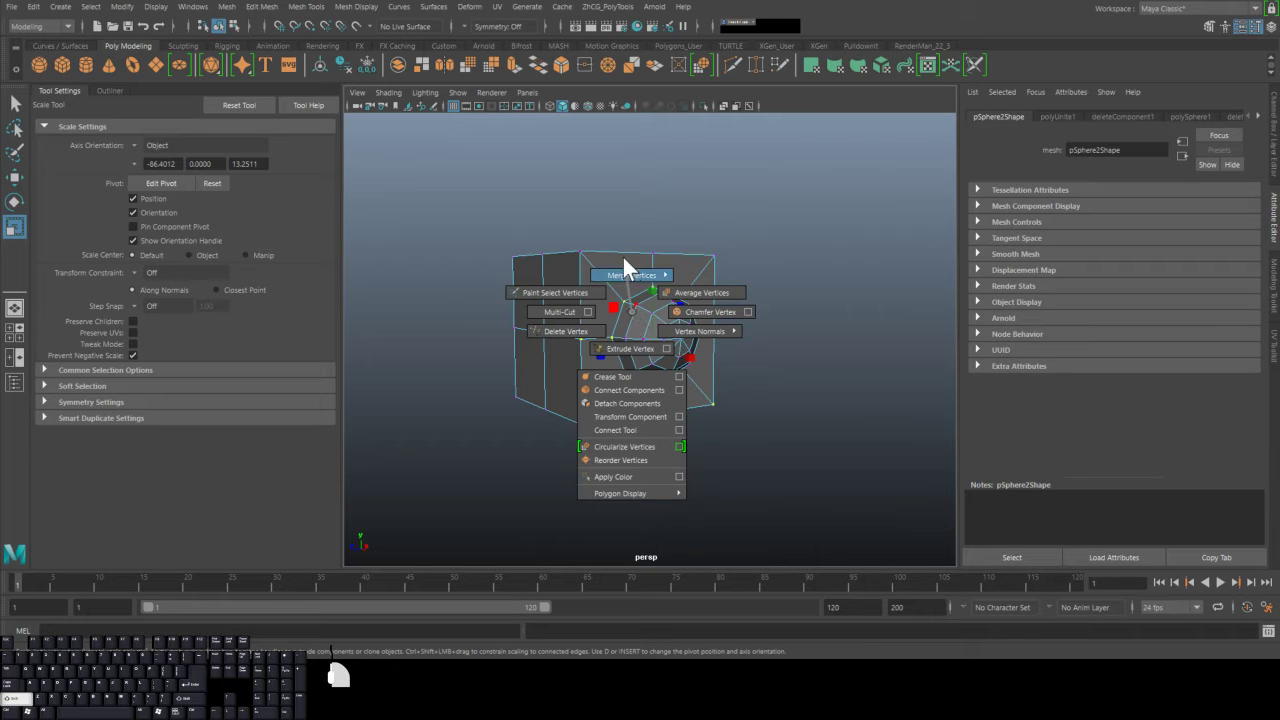
mouse_move(623, 256)
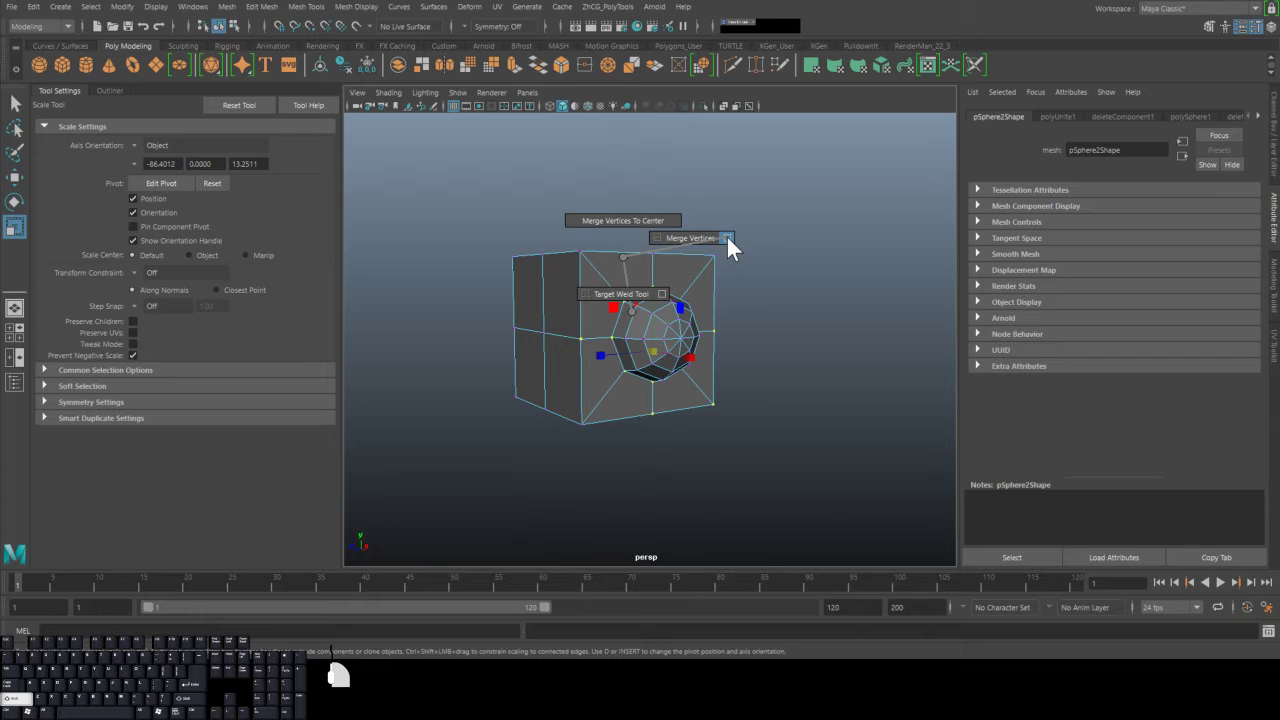
right_drag(727, 238, 727, 238)
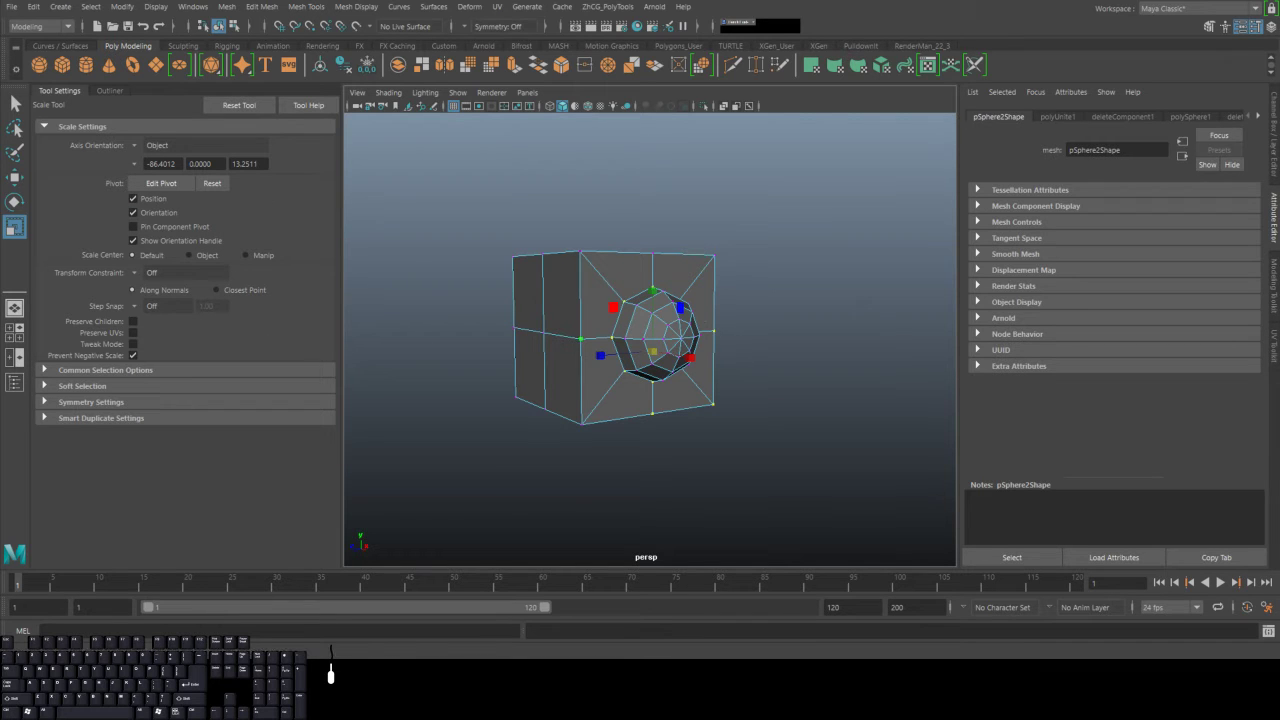
shift+right_drag(414, 300, 500, 166)
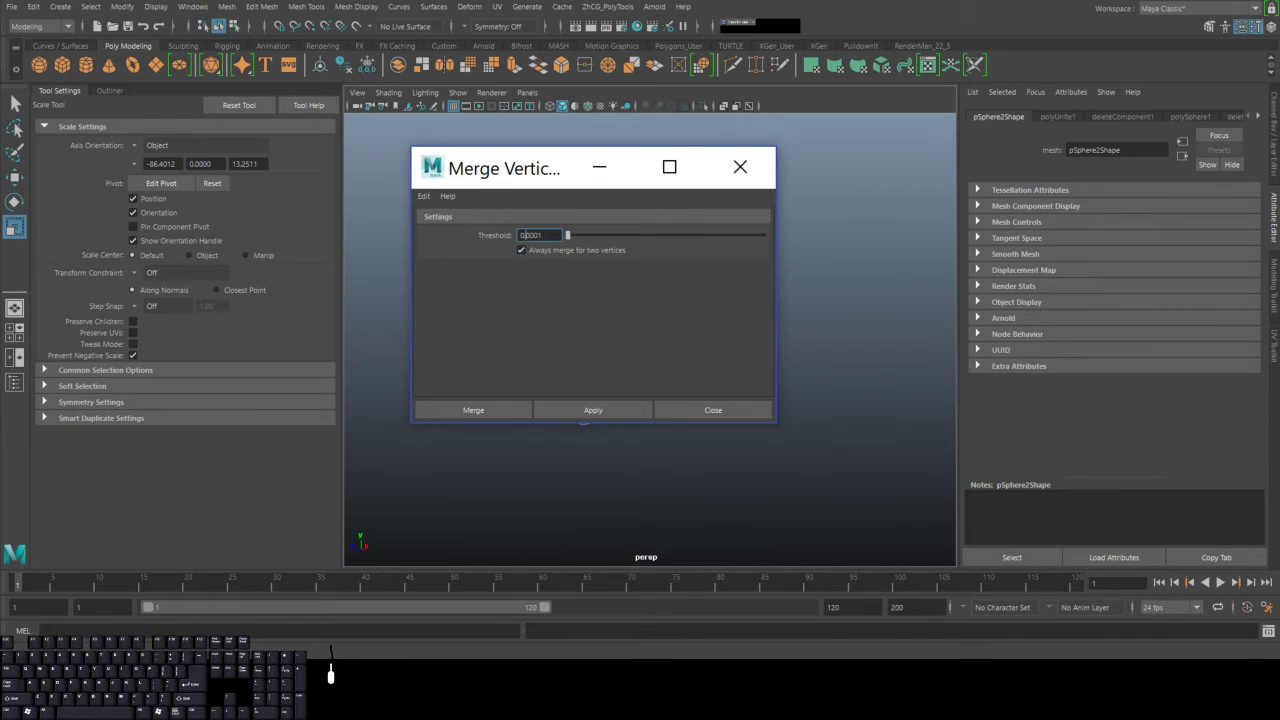
Set the merge threshold to 0.0001 and merge the selected rim vertices.
drag(543, 236, 524, 236)
text(.10111)
key(BackSpace)
key(BackSpace)
key(BackSpace)
text(001)
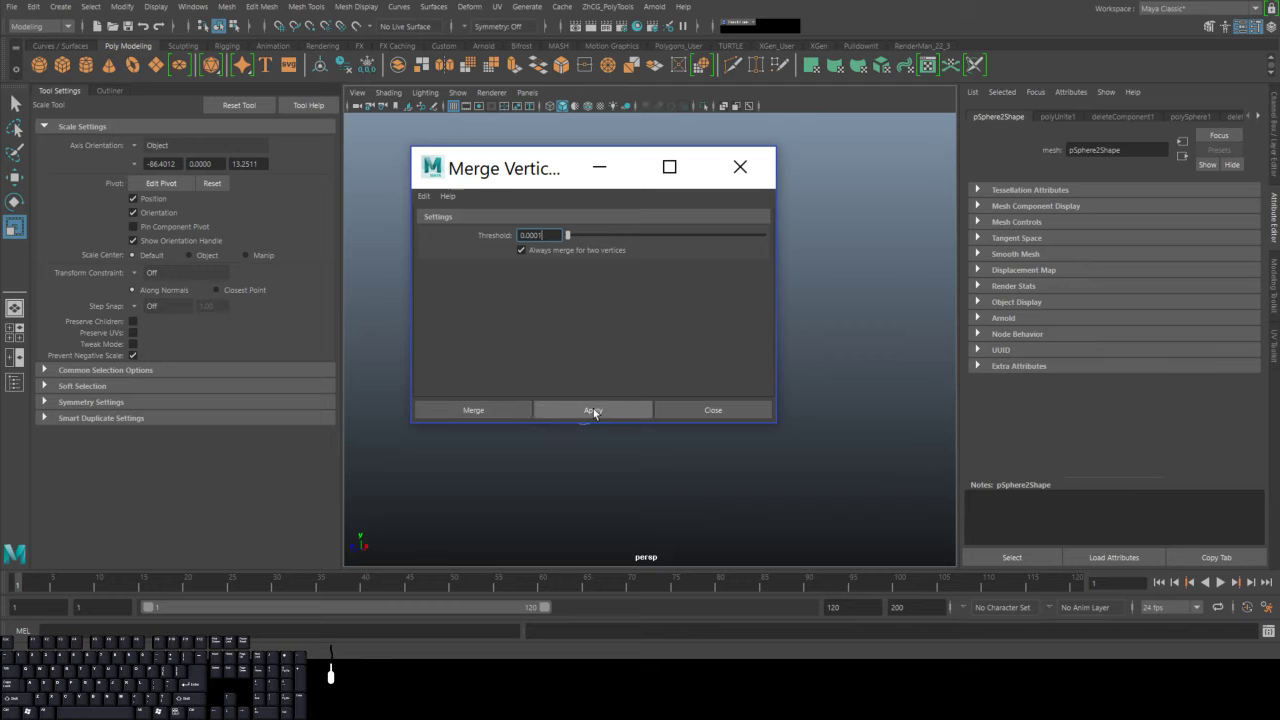
click(518, 410)
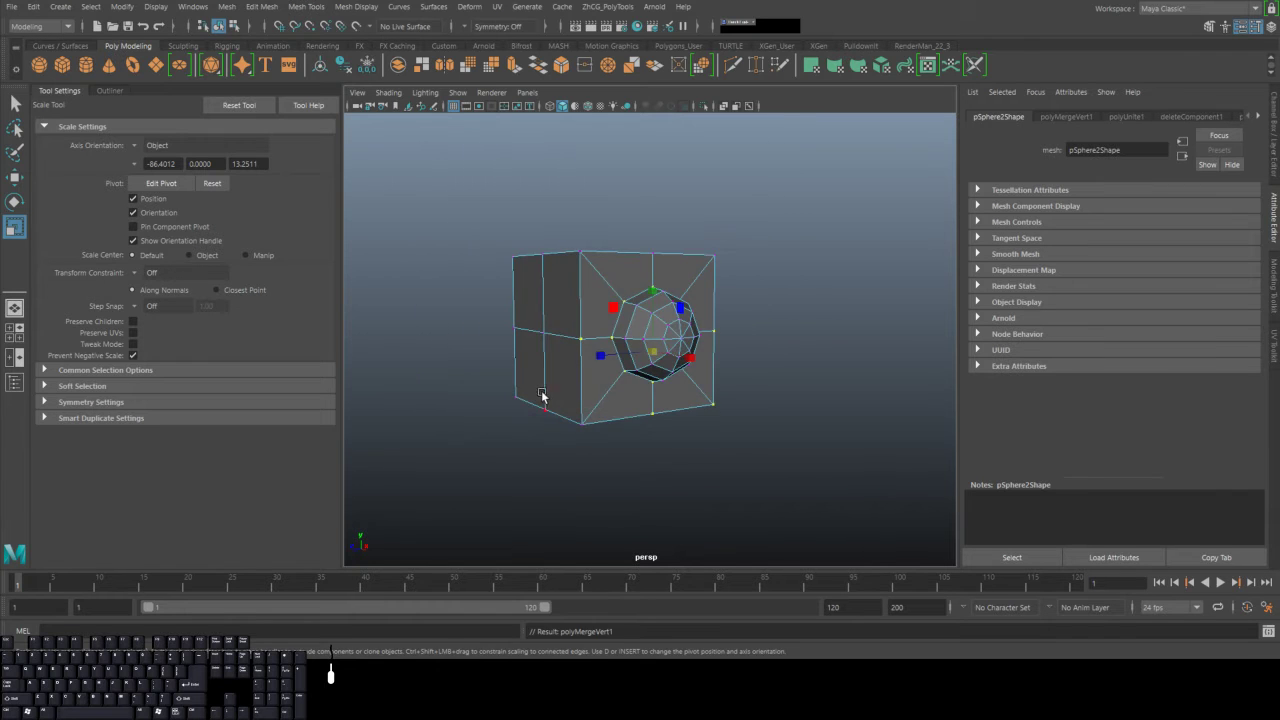
Check the merged mesh in smoothed and wireframe display from several sides, ending in object selection with unsmoothed display.
key(3)
key(4)
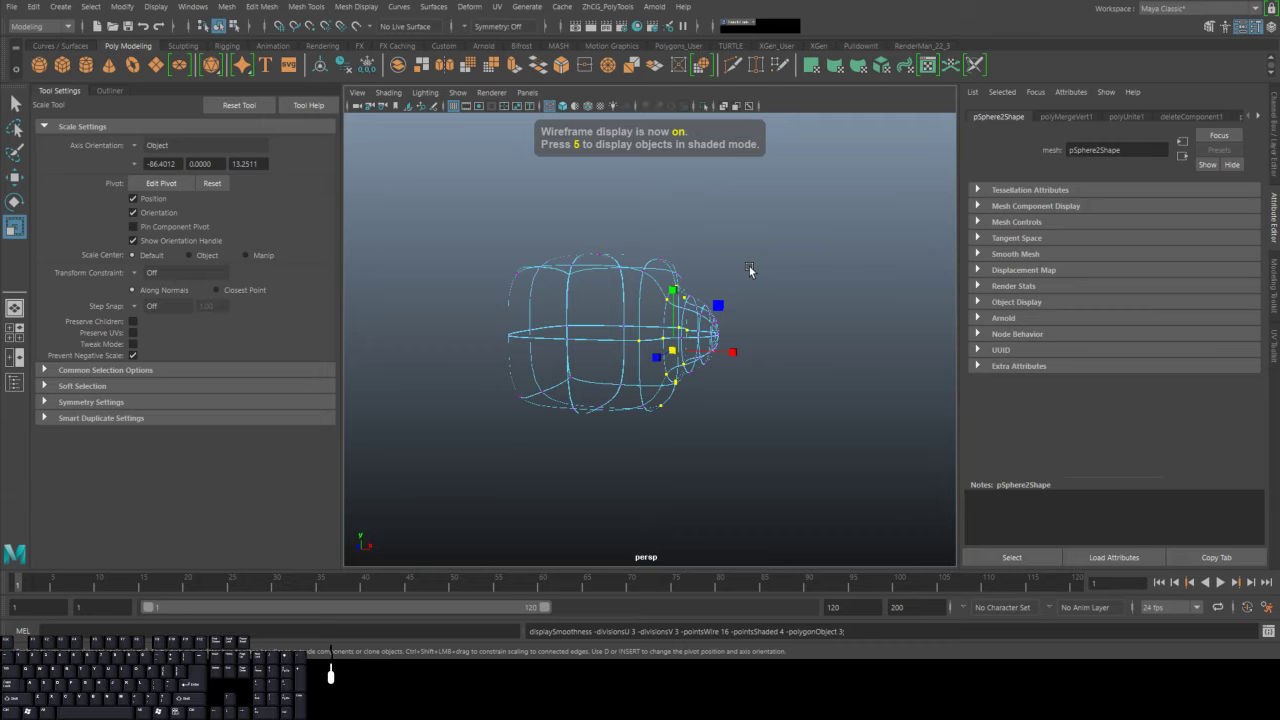
key(5)
click(750, 271)
mouse_move(730, 282)
alt+mouse_down()
mouse_move(612, 331)
mouse_move(535, 335)
alt+mouse_up()
alt+drag(635, 282, 585, 305)
alt+right_drag(590, 330, 732, 444)
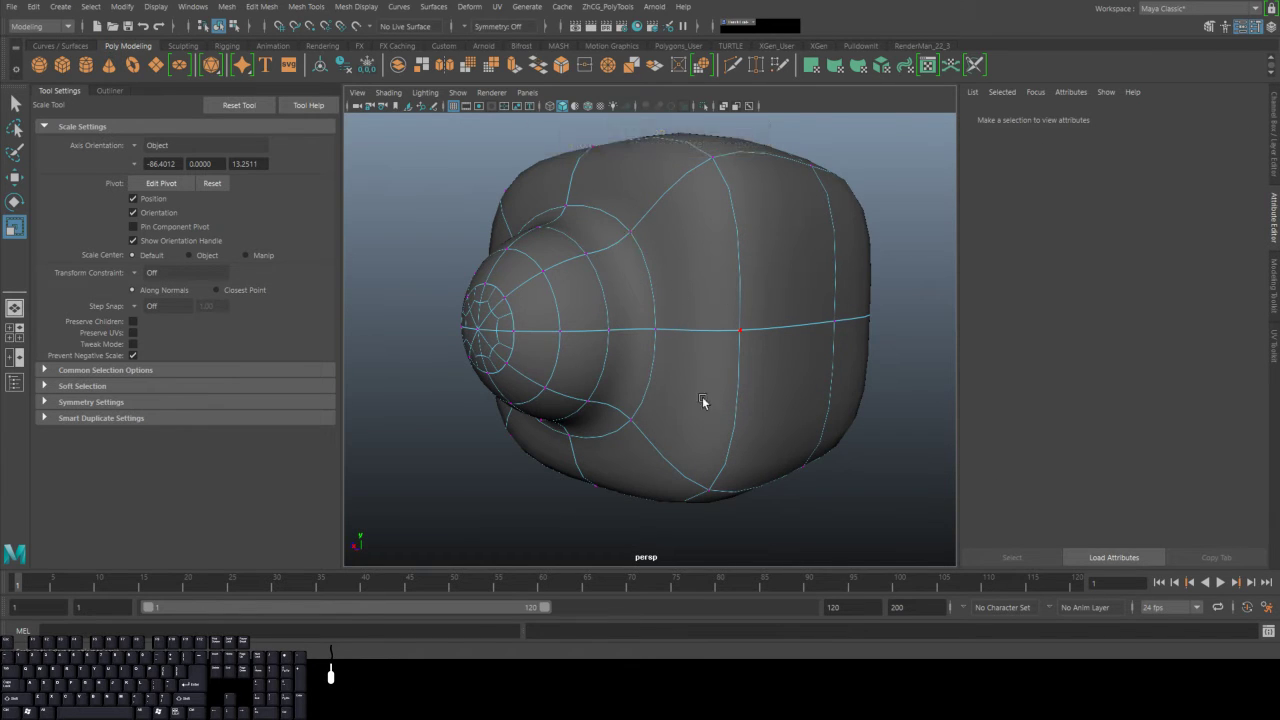
mouse_move(703, 403)
alt+mouse_down()
mouse_move(691, 349)
mouse_move(560, 243)
mouse_move(612, 330)
alt+mouse_up()
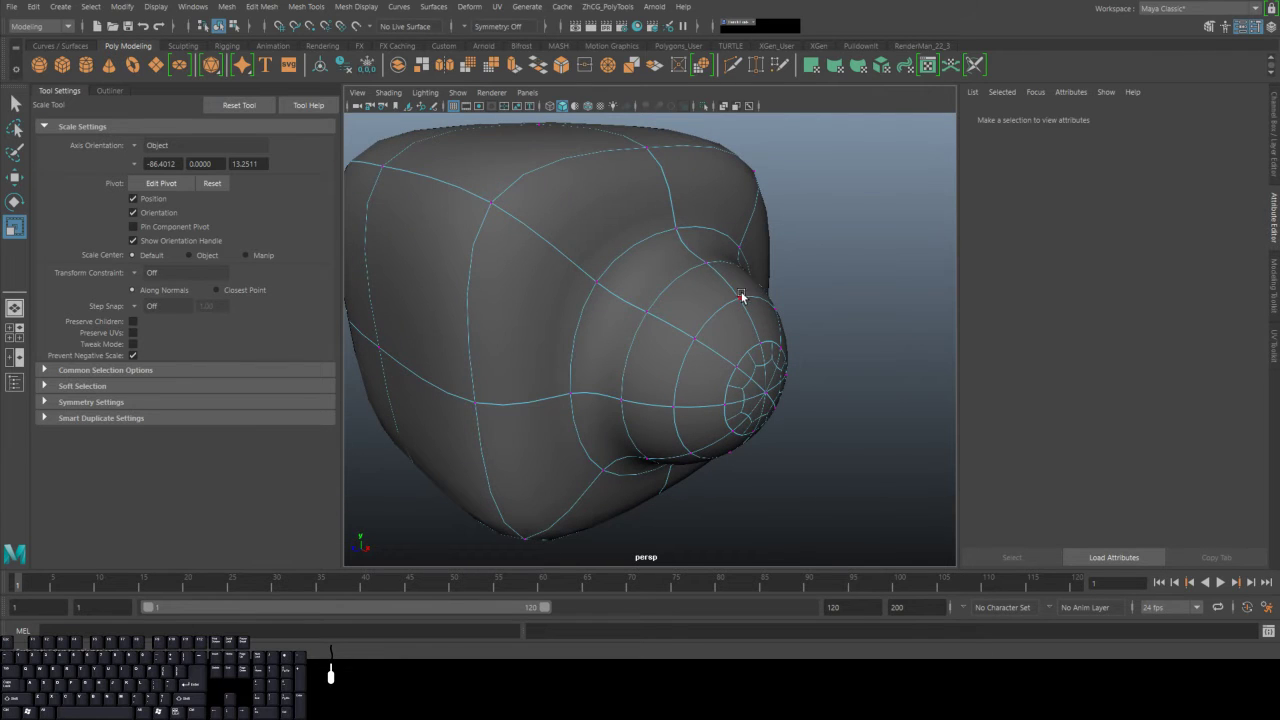
alt+drag(742, 296, 621, 344)
right_drag(591, 237, 650, 218)
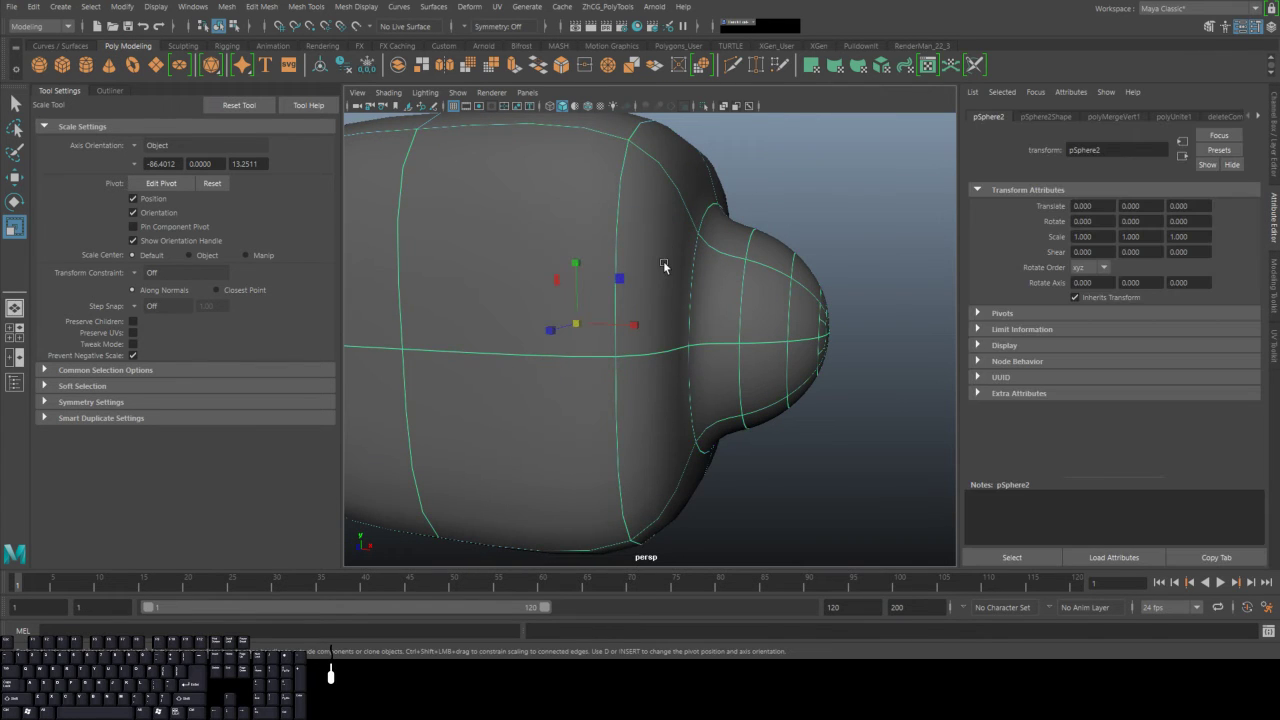
key(1)
Try moving an upper corner vertex of the opening outward to test the join, and undo that move.
click(788, 192)
alt+drag(788, 192, 517, 294)
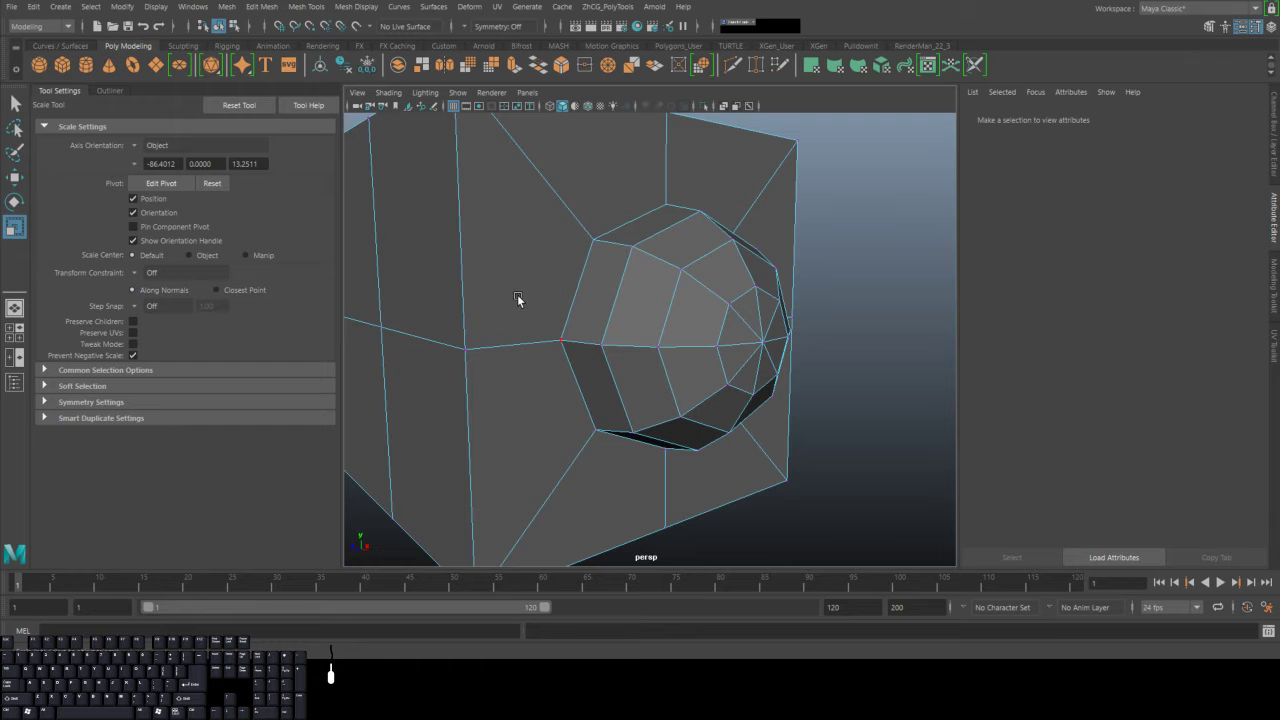
alt+drag(583, 240, 595, 248)
right_drag(634, 237, 590, 238)
click(602, 241)
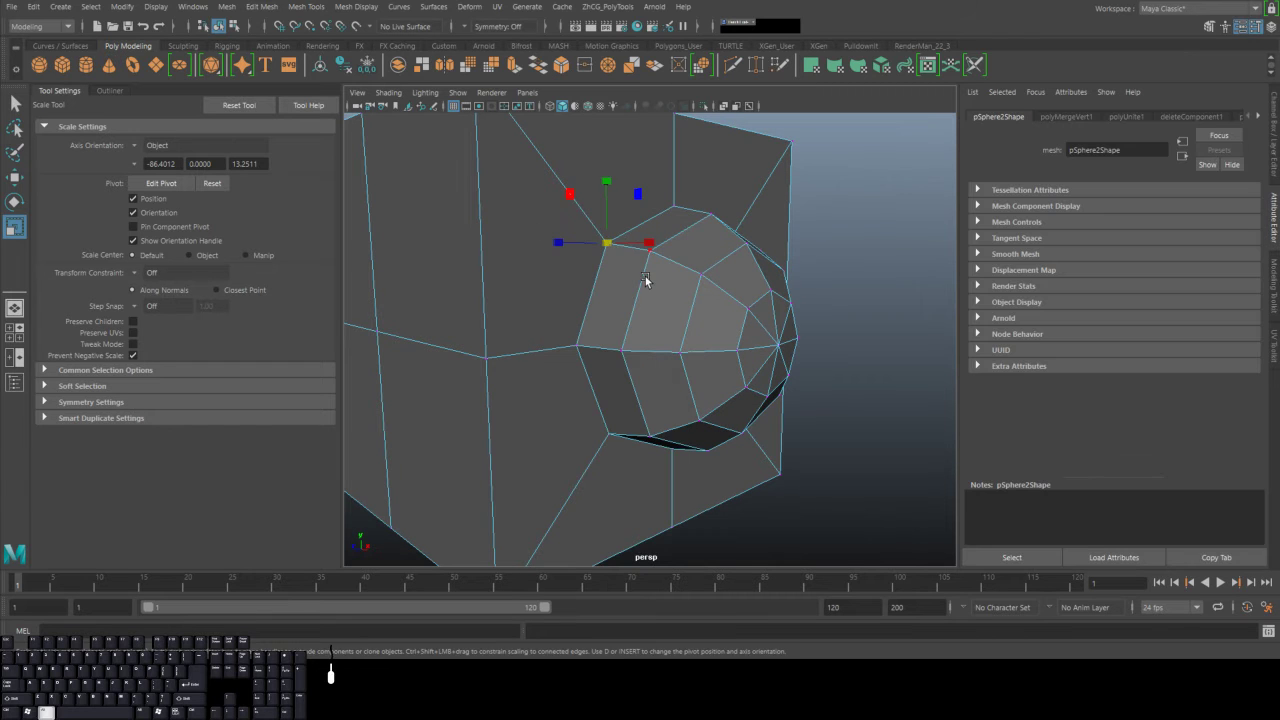
alt+drag(645, 278, 551, 168)
key(w)
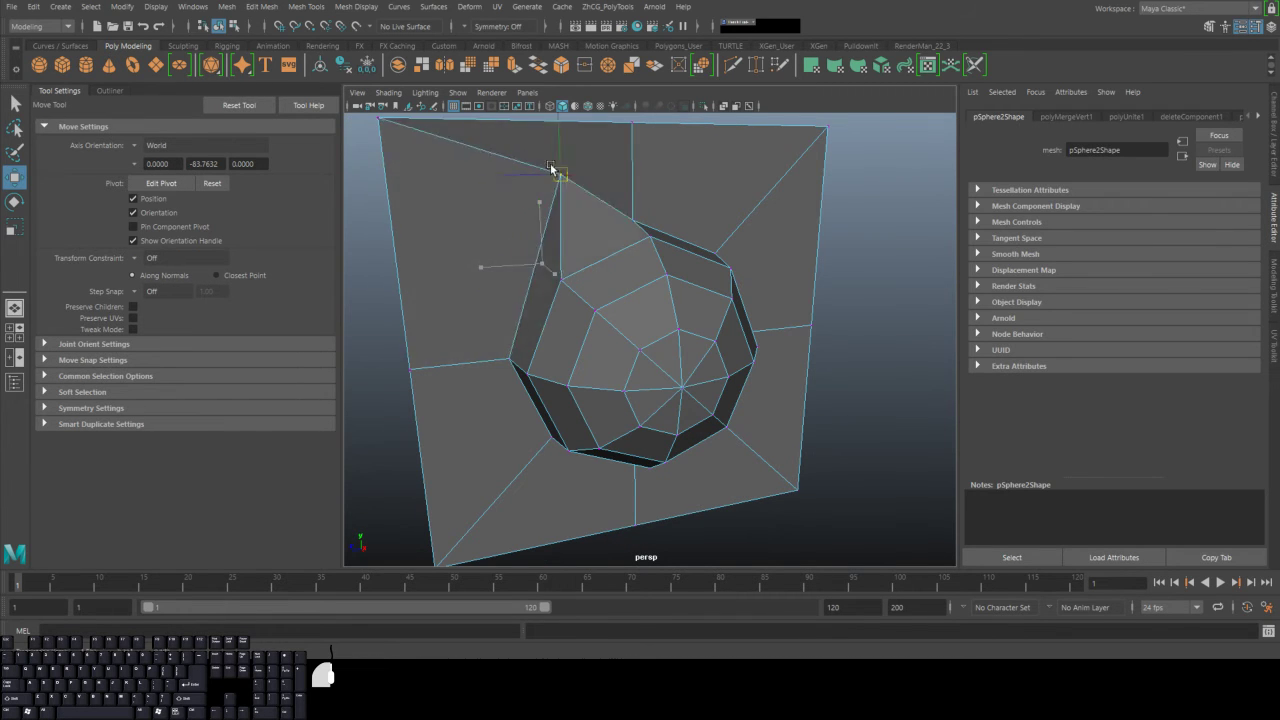
key(ctrl+z)
key(ctrl+z)
key(ctrl+z)
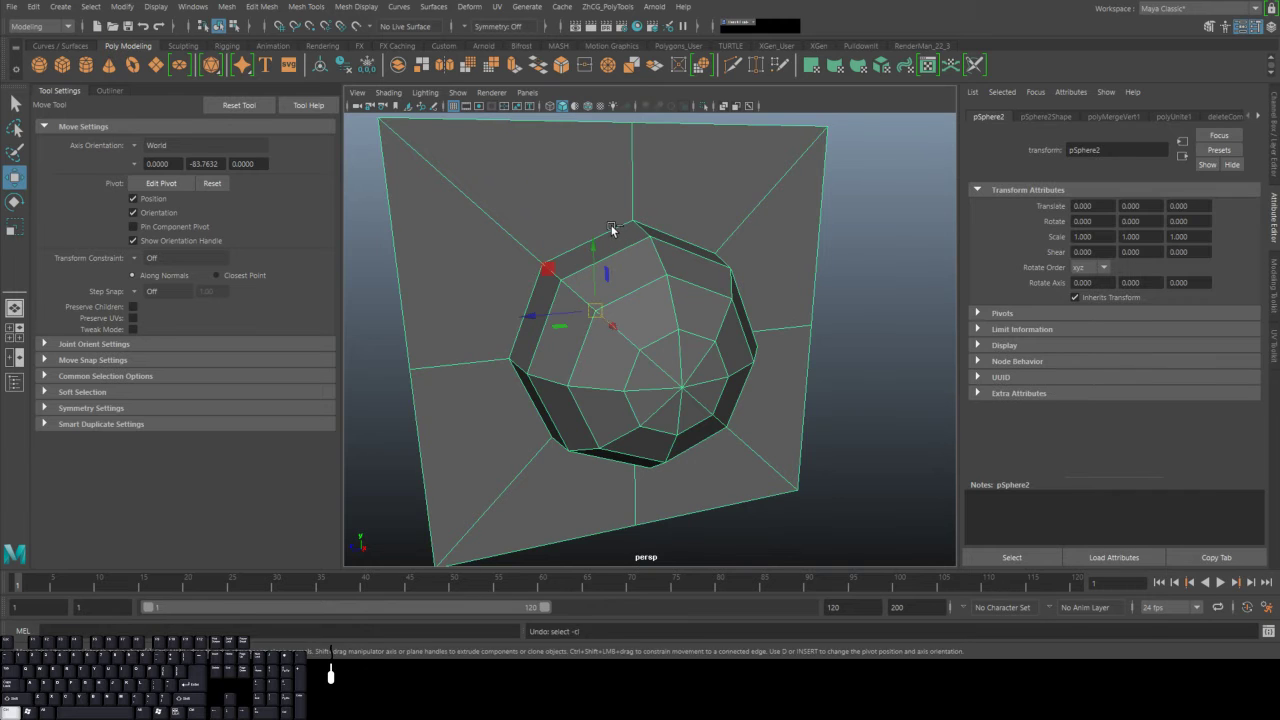
Undo the vertex merge and the combine so the half sphere and the cube are separate objects again.
key(ctrl+z)
key(ctrl+z)
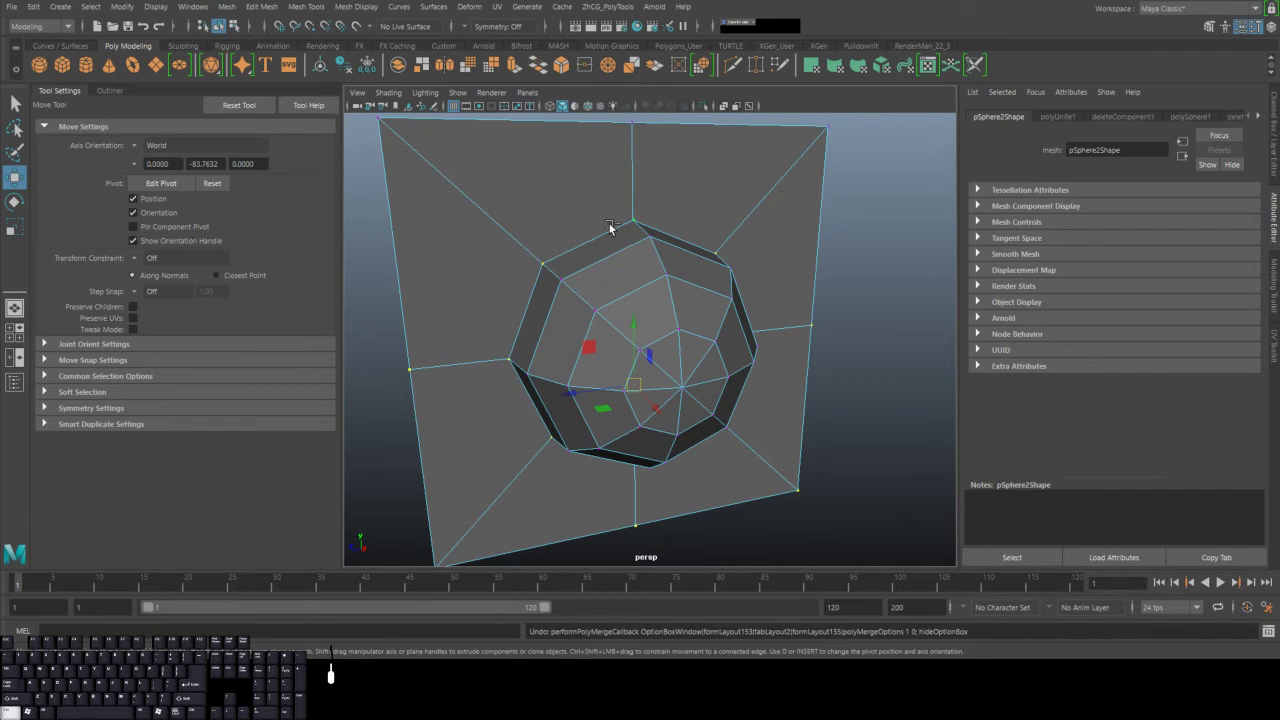
click(569, 229)
key(ctrl+z)
key(ctrl+z)
key(ctrl+z)
key(ctrl+z)
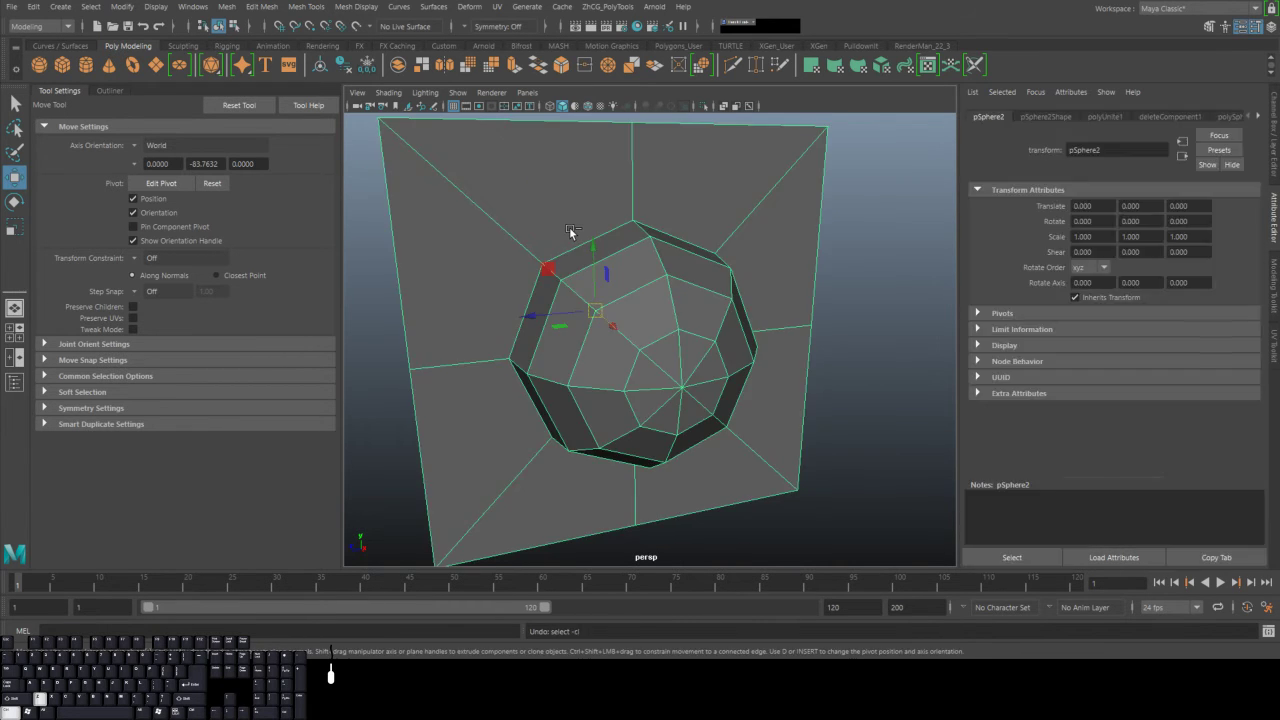
key(ctrl+z)
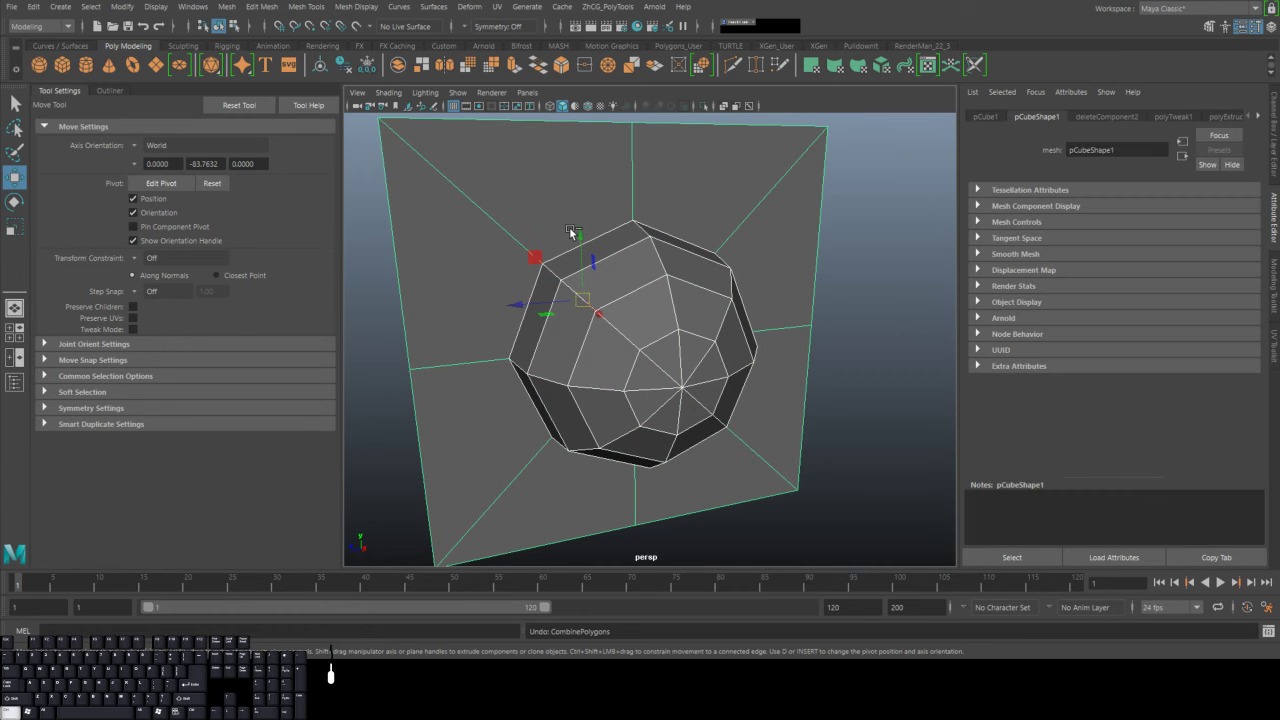
key(ctrl+z)
Select the cube and the half sphere together and combine them into one mesh.
click(560, 279)
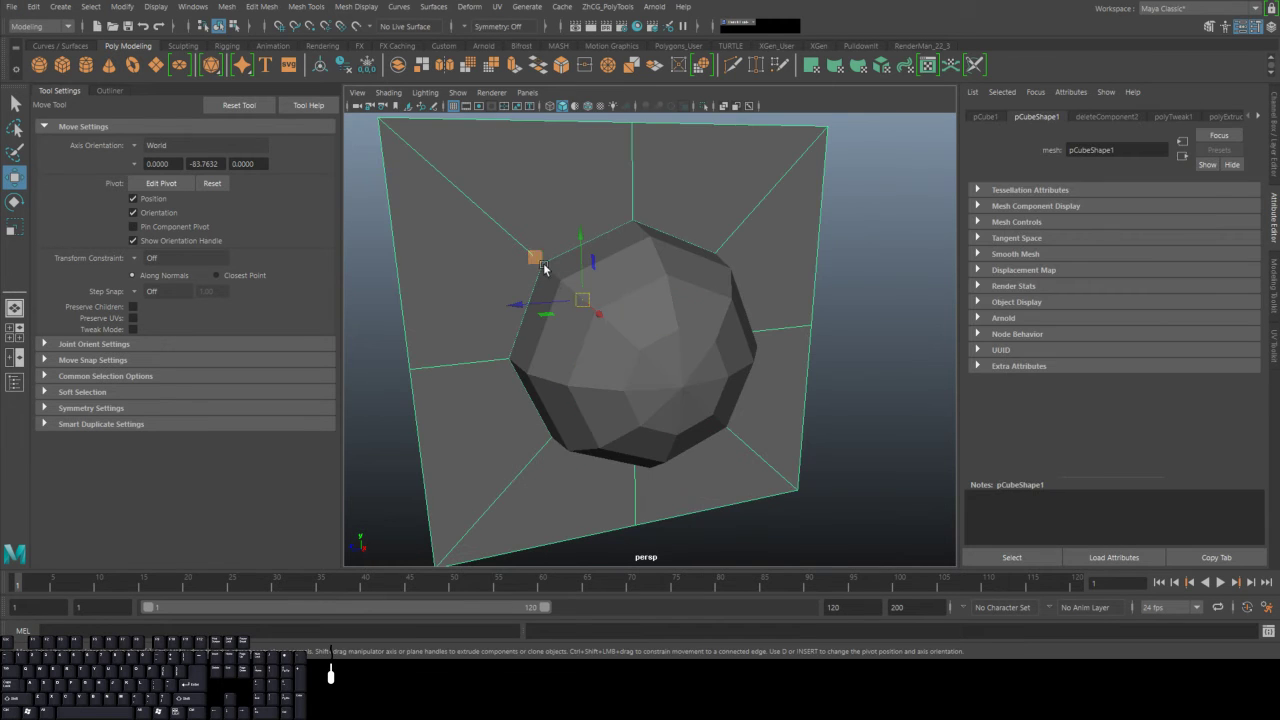
click(531, 251)
shift+click(548, 268)
click(398, 66)
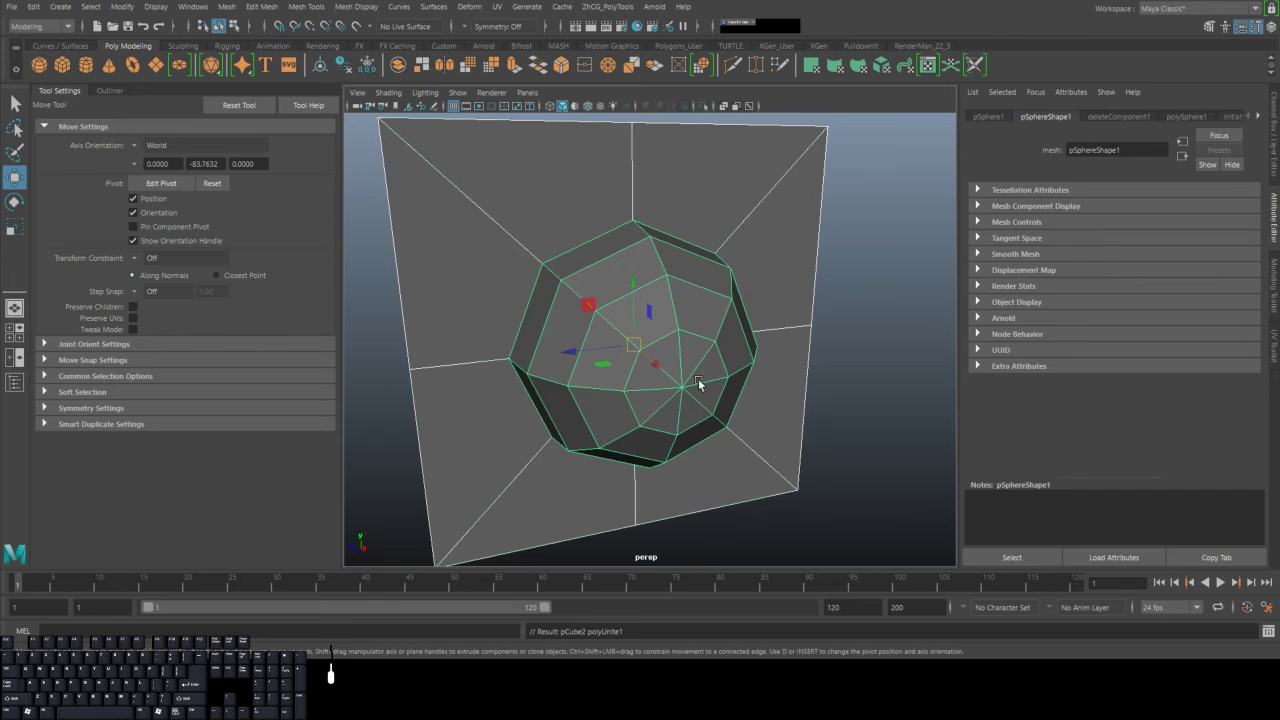
Select the vertices on the cube's sphere-side face, including the half sphere's rim, merge them, and return to object selection.
alt+drag(580, 286, 638, 266)
click(580, 268)
key(ctrl+z)
alt+right_drag(643, 257, 575, 249)
alt+drag(582, 325, 691, 437)
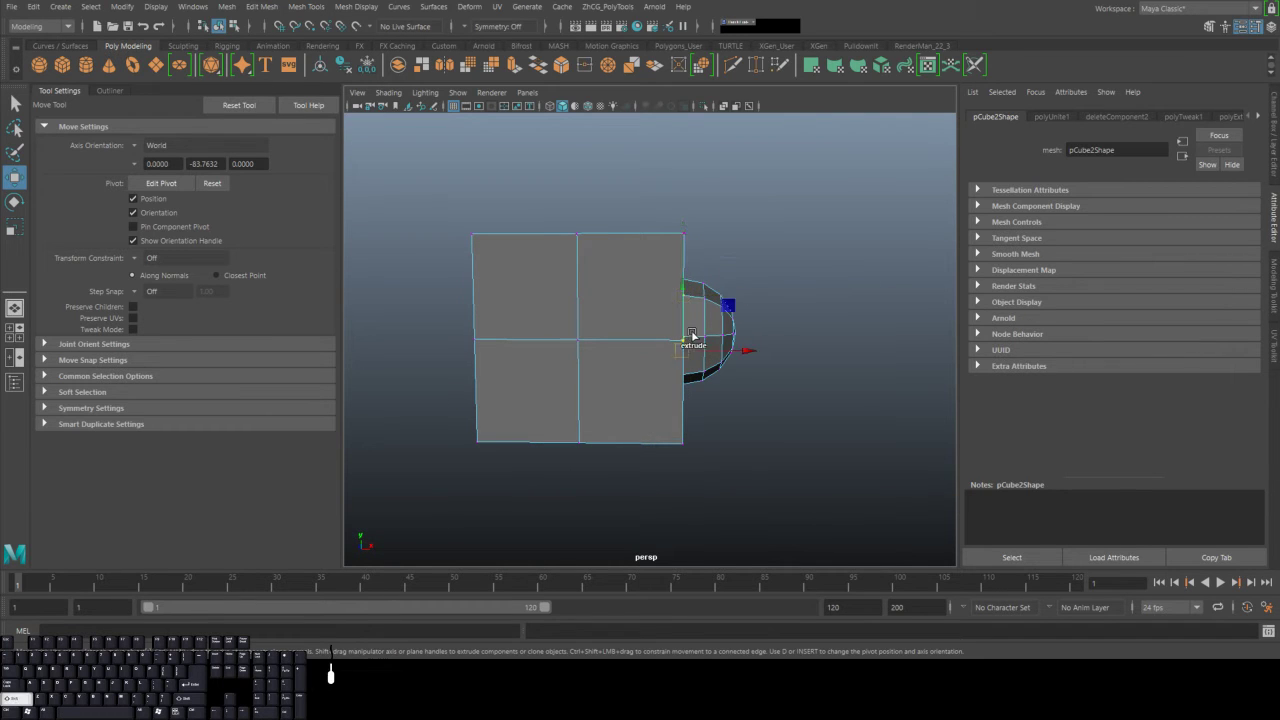
shift+right_drag(691, 320, 771, 237)
alt+drag(771, 237, 655, 383)
right_drag(600, 285, 710, 228)
Examine the merged mesh from both sides for the shading and the join between the half sphere and the cube.
alt+drag(742, 318, 656, 348)
click(630, 303)
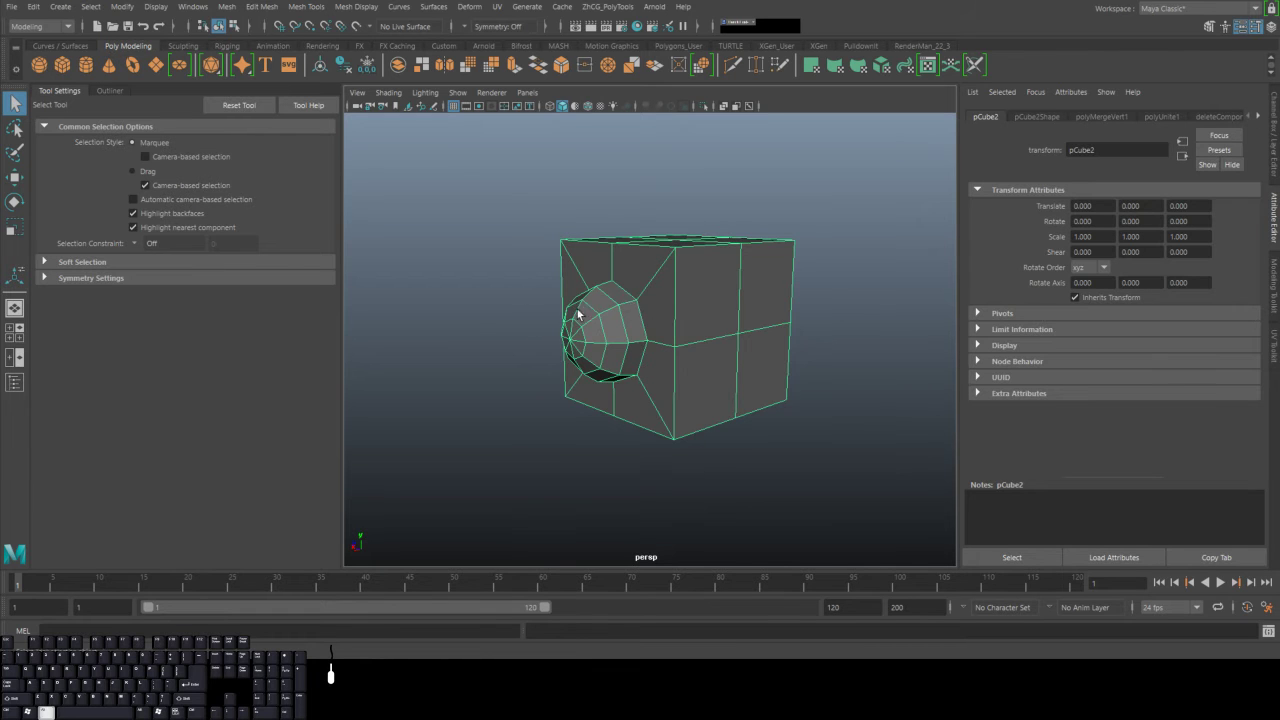
alt+drag(577, 314, 602, 311)
click(504, 279)
alt+drag(508, 334, 679, 334)
alt+right_drag(500, 330, 540, 348)
alt+drag(540, 348, 737, 329)
click(562, 308)
click(483, 298)
Select the whole mesh and soften all of its edges.
click(752, 300)
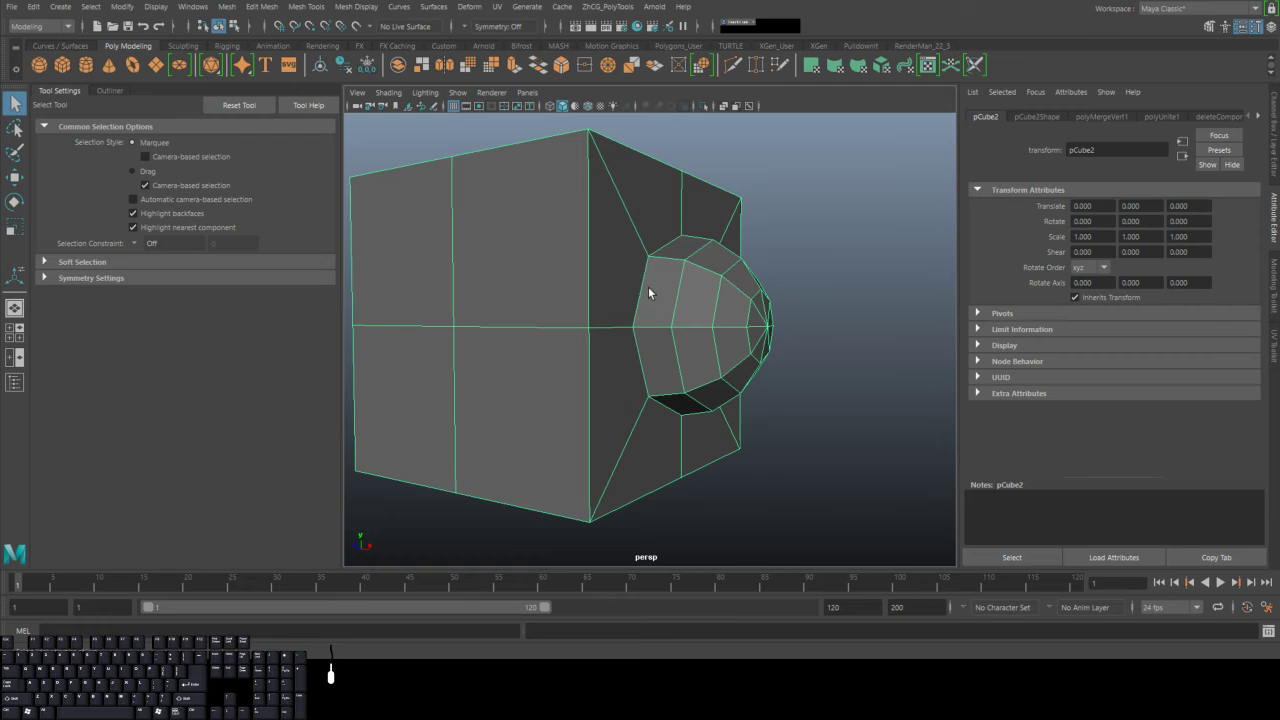
shift+right_drag(675, 279, 747, 277)
click(790, 238)
alt+drag(738, 325, 583, 340)
click(688, 230)
In edge selection, select the ring of edges running along the cube's depth and add one vertical corner edge beside the half sphere.
right_drag(735, 204, 735, 169)
alt+drag(772, 282, 686, 291)
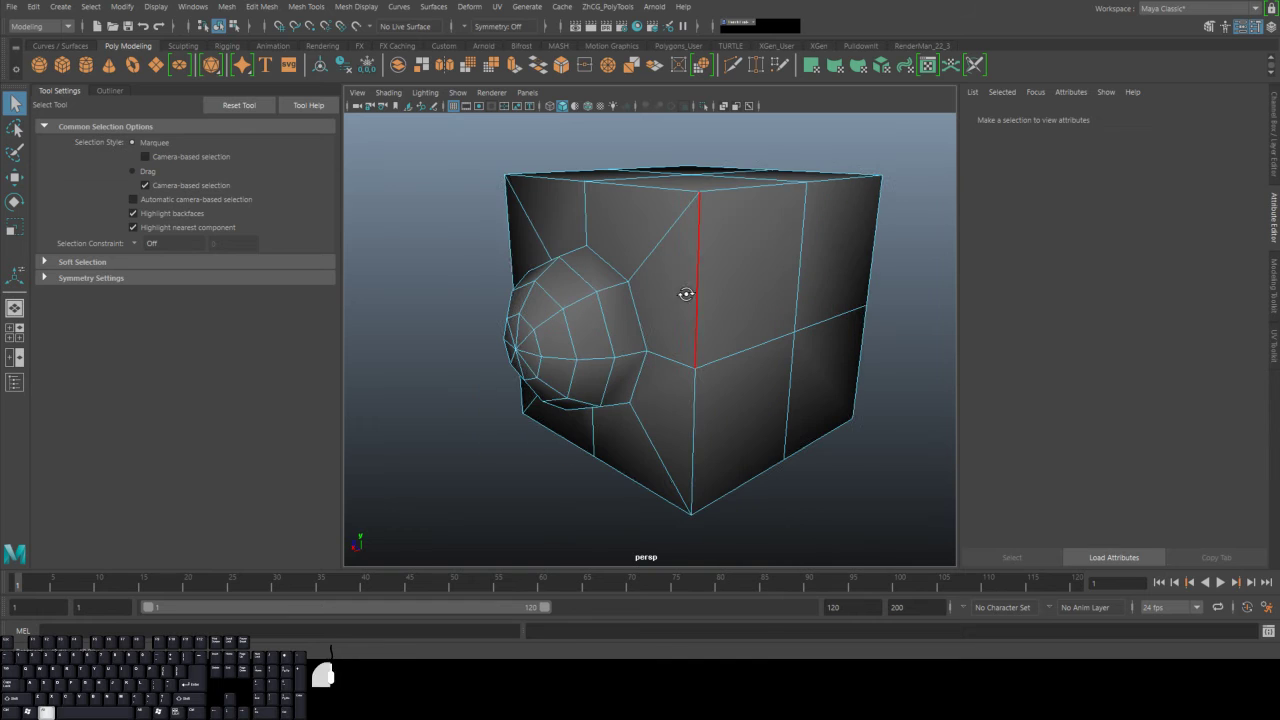
click(697, 272)
click(746, 206)
shift+double_click(753, 321)
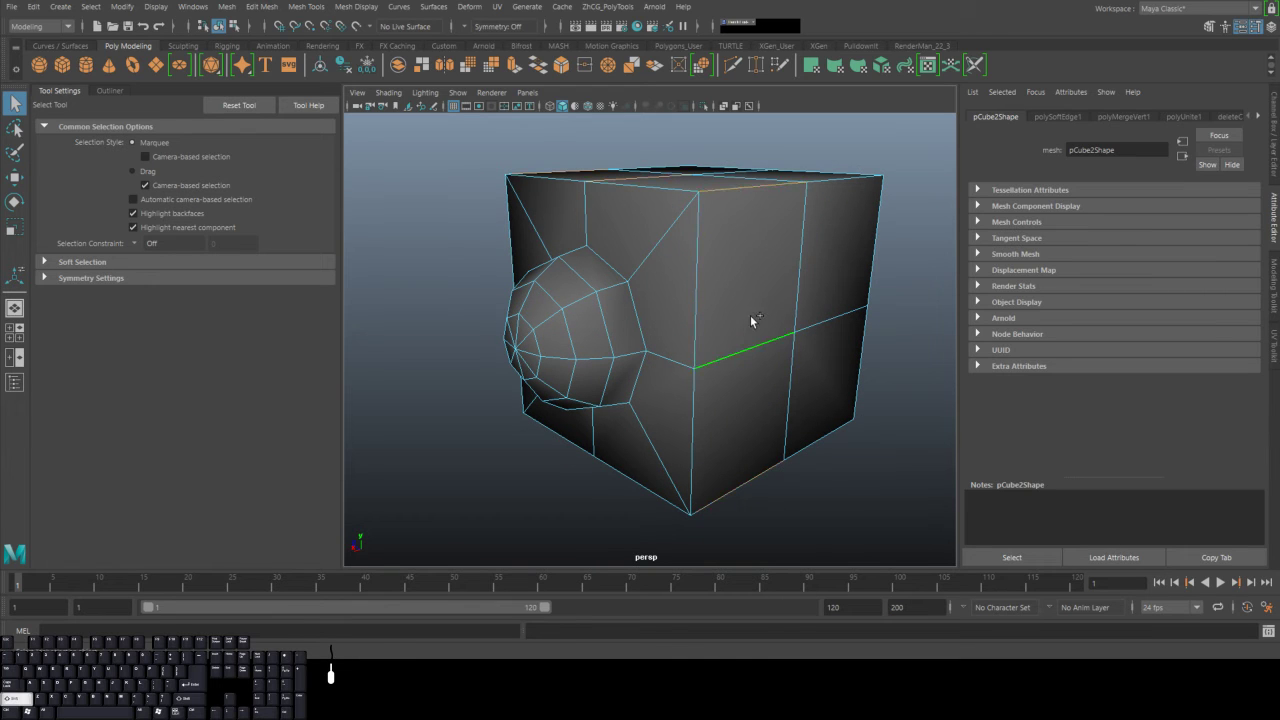
alt+drag(761, 258, 717, 320)
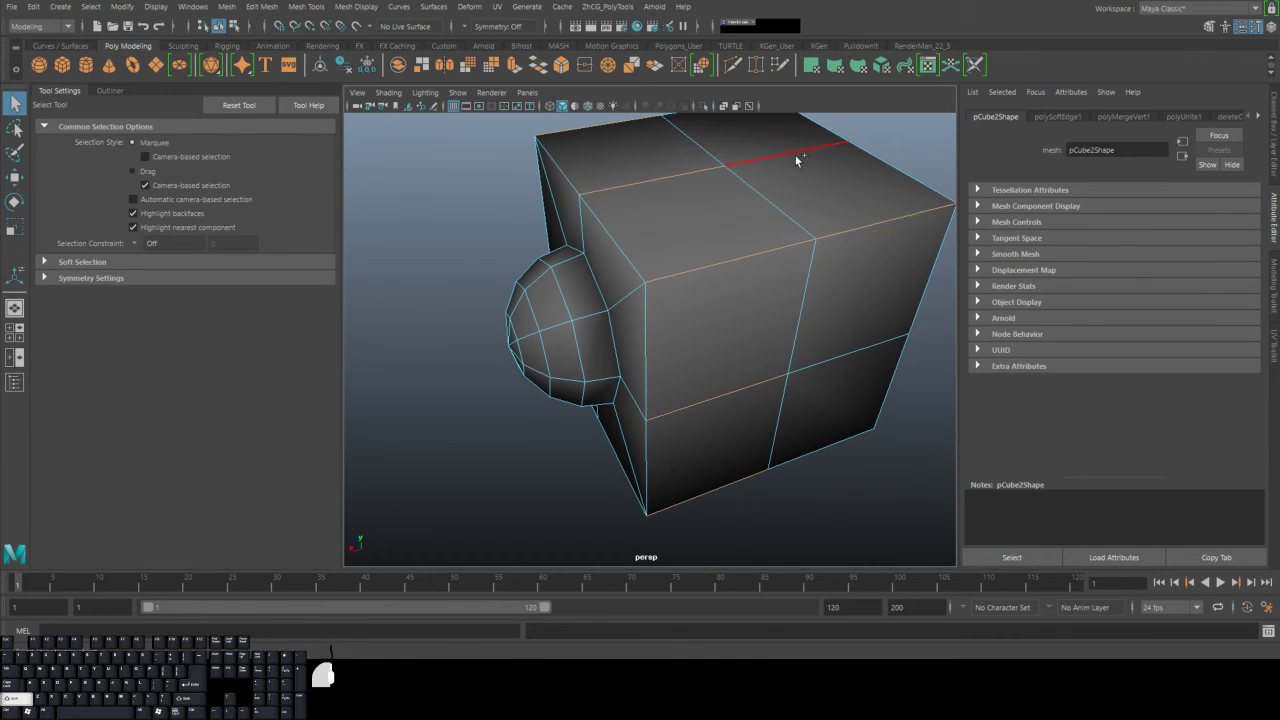
alt+drag(693, 277, 637, 293)
shift+click(648, 467)
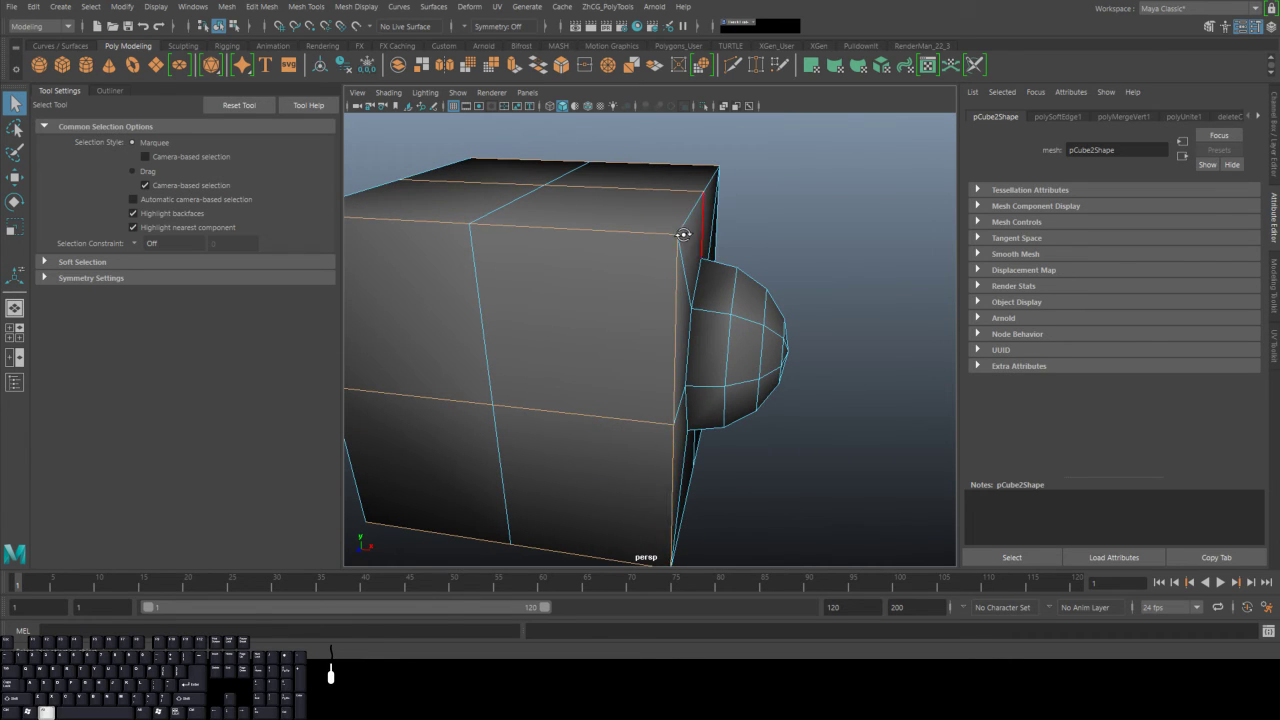
Add the upper, side and lower border edges of the cube face carrying the half sphere to the edge selection.
alt+drag(686, 232, 602, 226)
shift+click(601, 225)
shift+click(724, 196)
alt+drag(724, 198, 643, 227)
shift+click(780, 270)
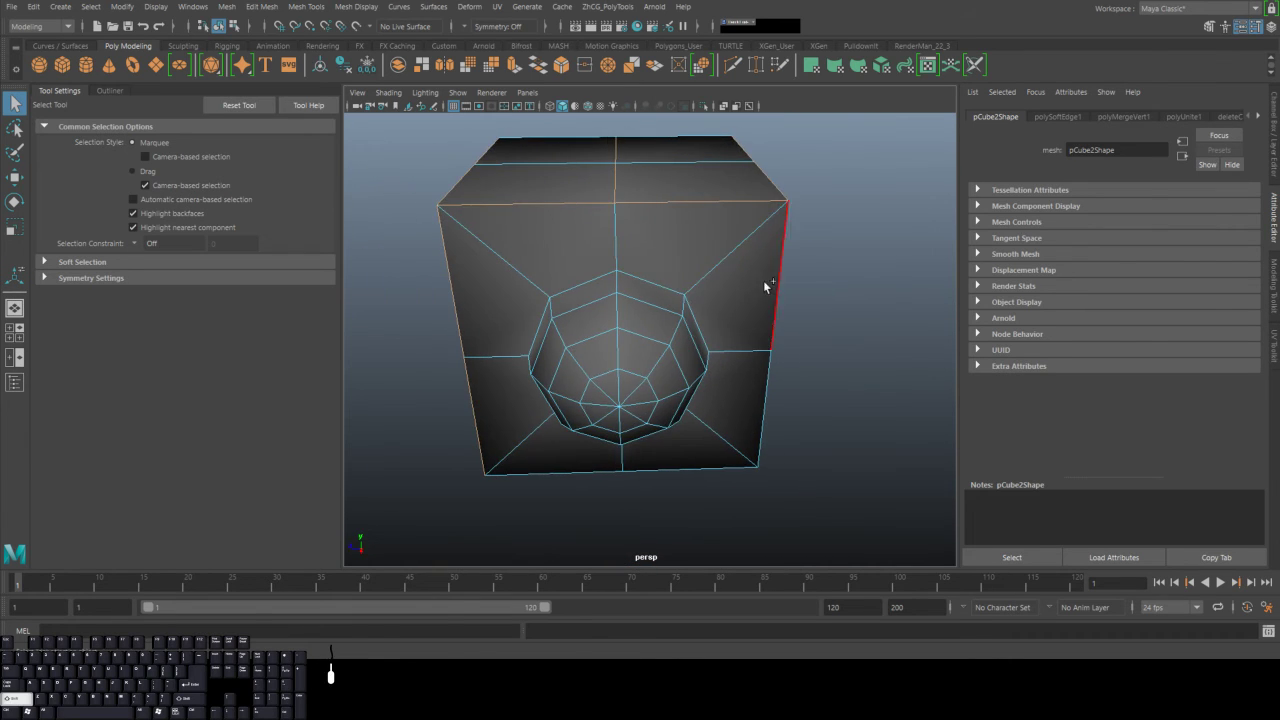
alt+drag(708, 263, 737, 280)
shift+click(703, 478)
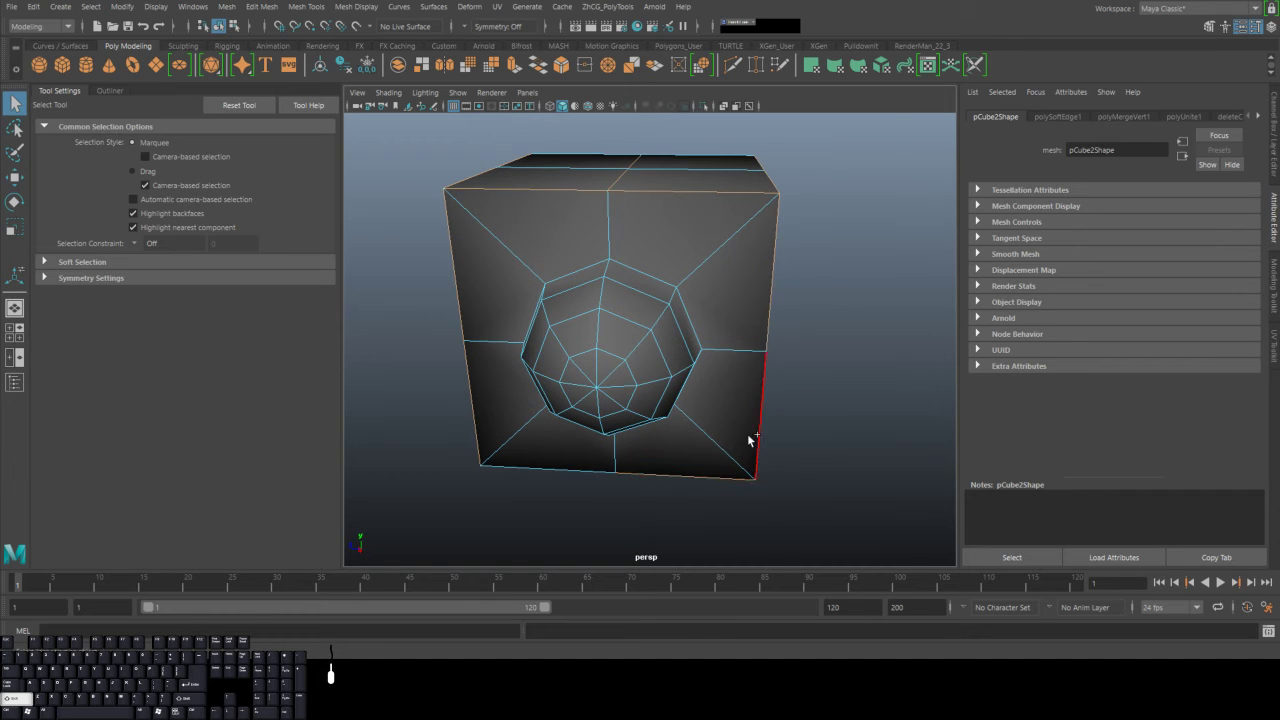
Add the cube's remaining outer edges, including those around the opposite face, harden the selected edges, and clear the selection.
alt+drag(638, 430, 574, 357)
shift+click(691, 441)
alt+drag(720, 343, 661, 289)
shift+click(661, 289)
alt+drag(791, 231, 801, 293)
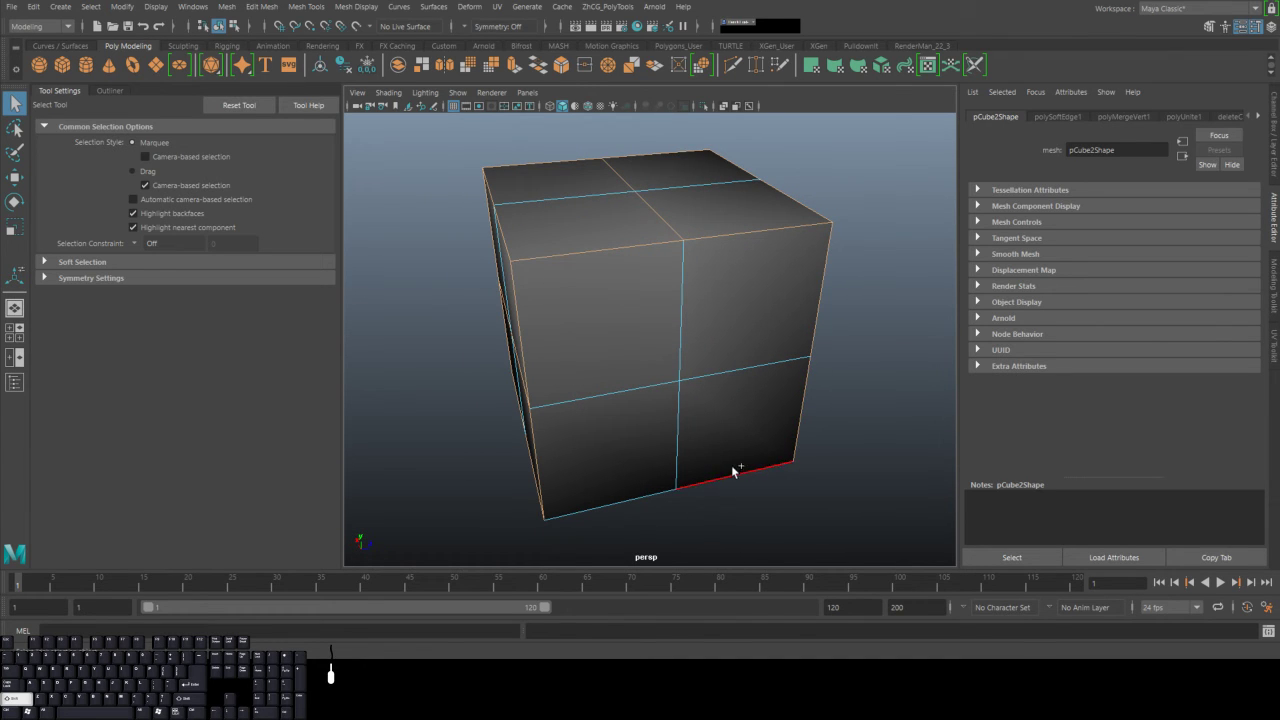
shift+click(630, 474)
alt+drag(626, 470, 645, 269)
shift+right_drag(645, 269, 761, 315)
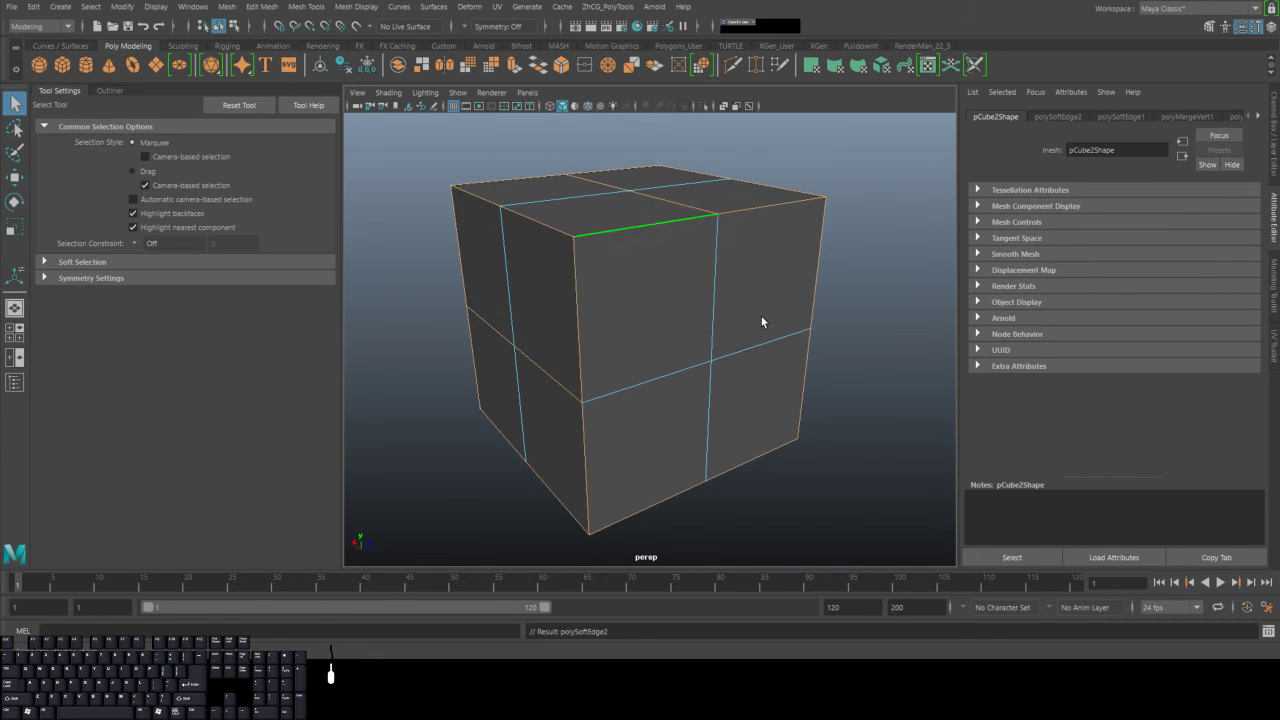
click(895, 234)
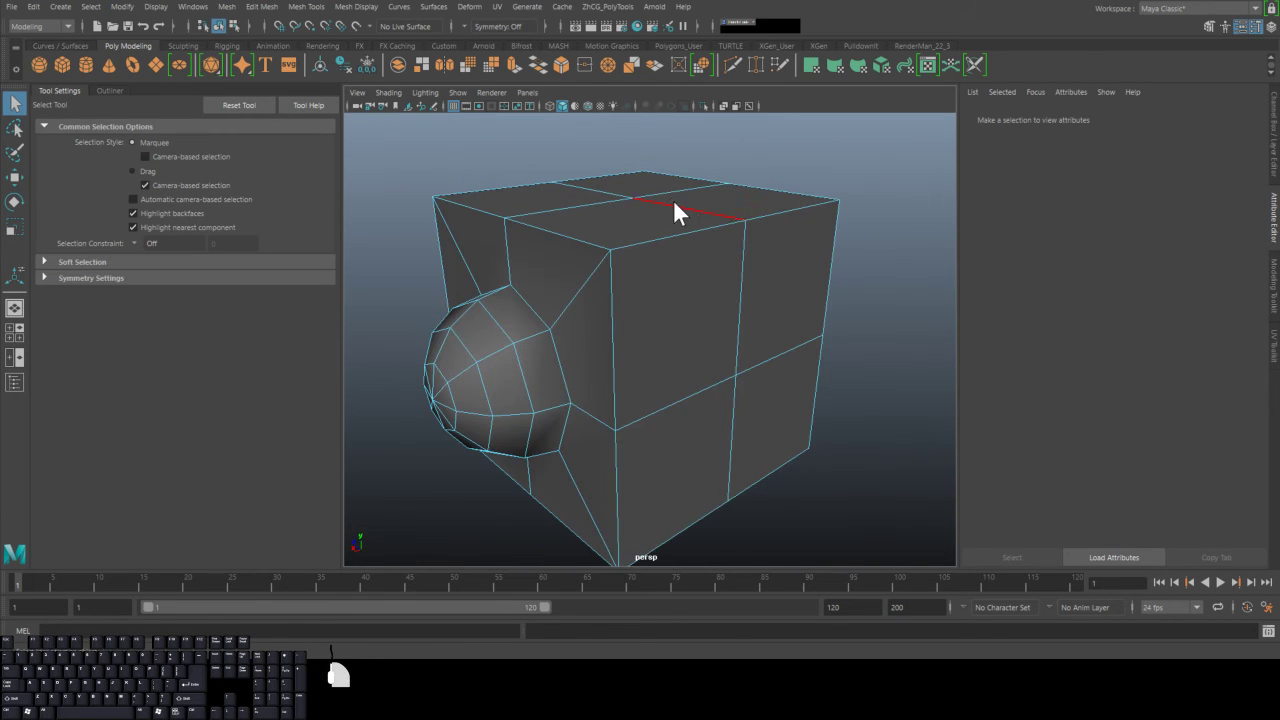
Return to object mode and examine the soft transition between the half sphere and the cube from both sides.
right_drag(673, 201, 745, 150)
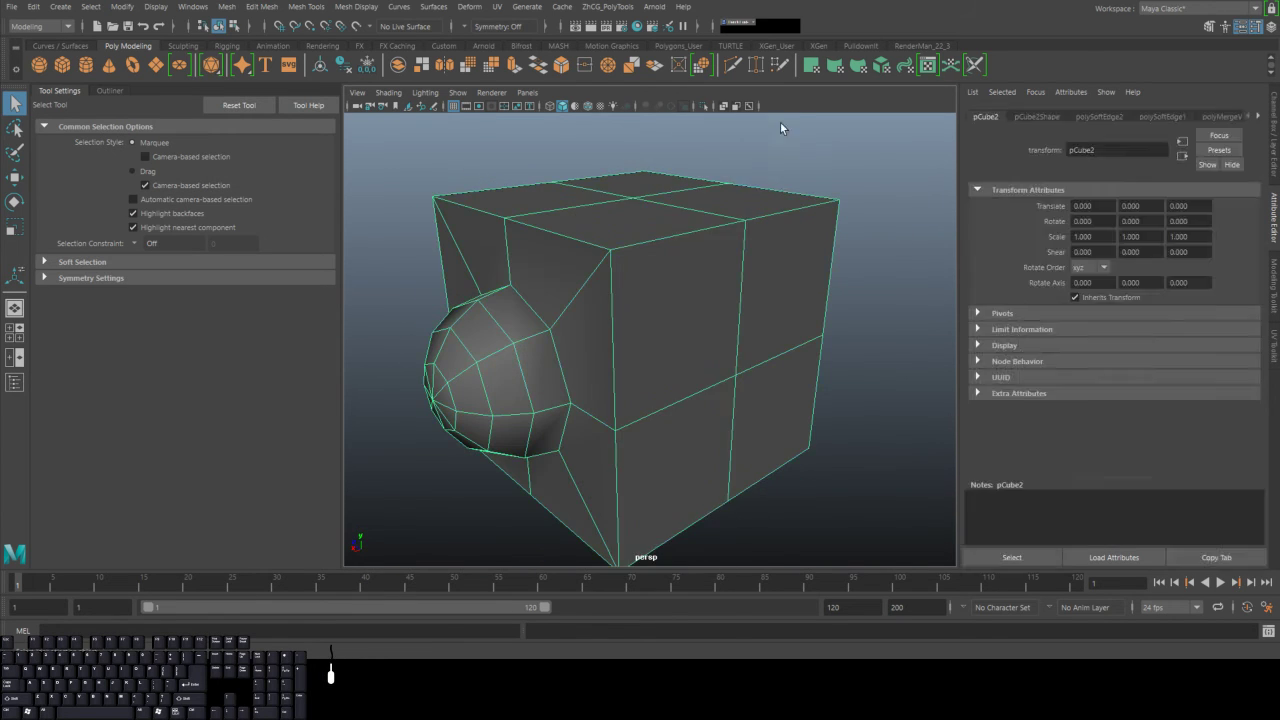
click(782, 123)
alt+drag(703, 262, 811, 243)
click(731, 253)
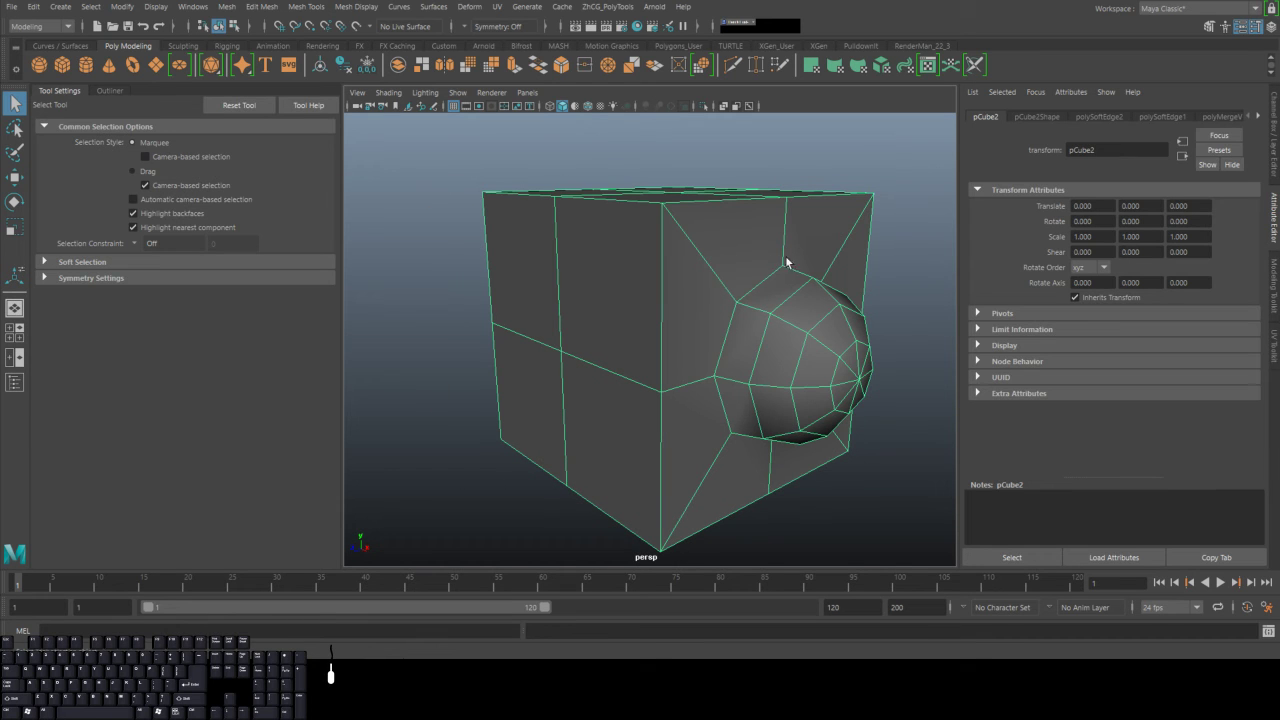
alt+drag(838, 310, 662, 323)
click(891, 250)
alt+drag(885, 252, 588, 236)
click(580, 282)
Select the edge loop where the half sphere meets the cube face, harden it, and clear the selection.
right_drag(481, 218, 480, 205)
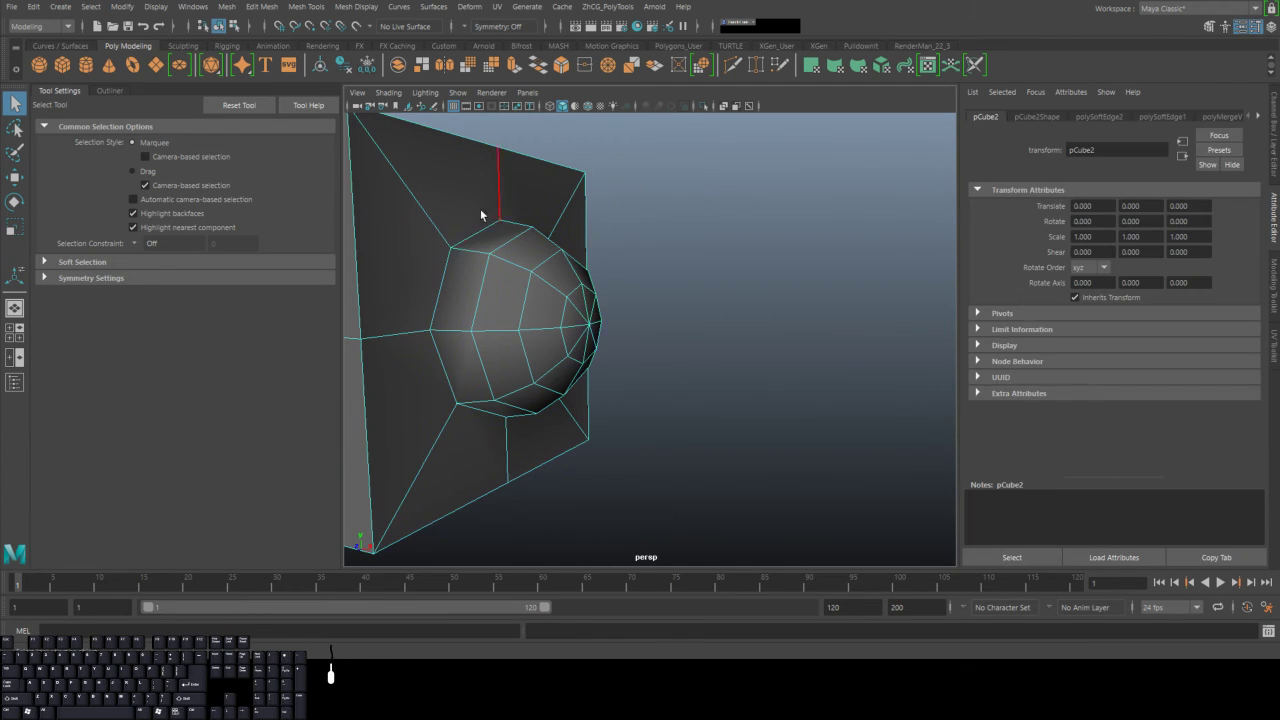
double_click(481, 231)
alt+drag(467, 266, 337, 275)
alt+drag(637, 273, 557, 279)
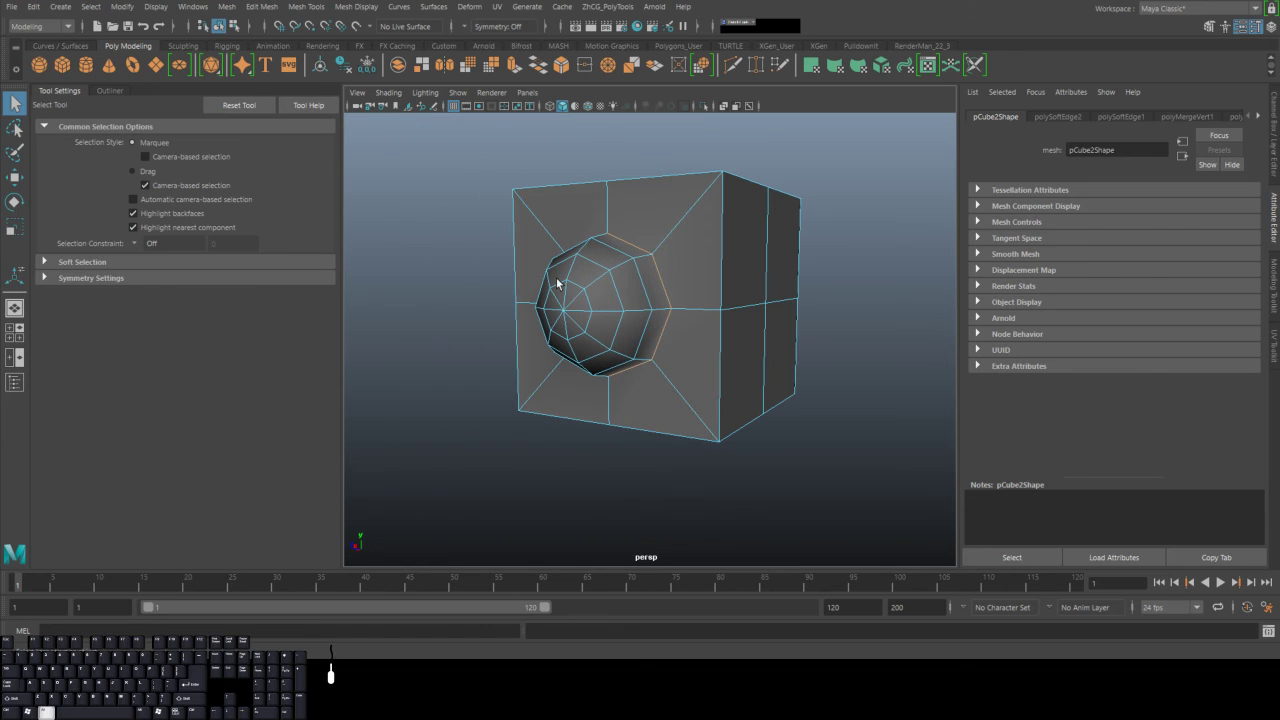
shift+right_click(656, 246)
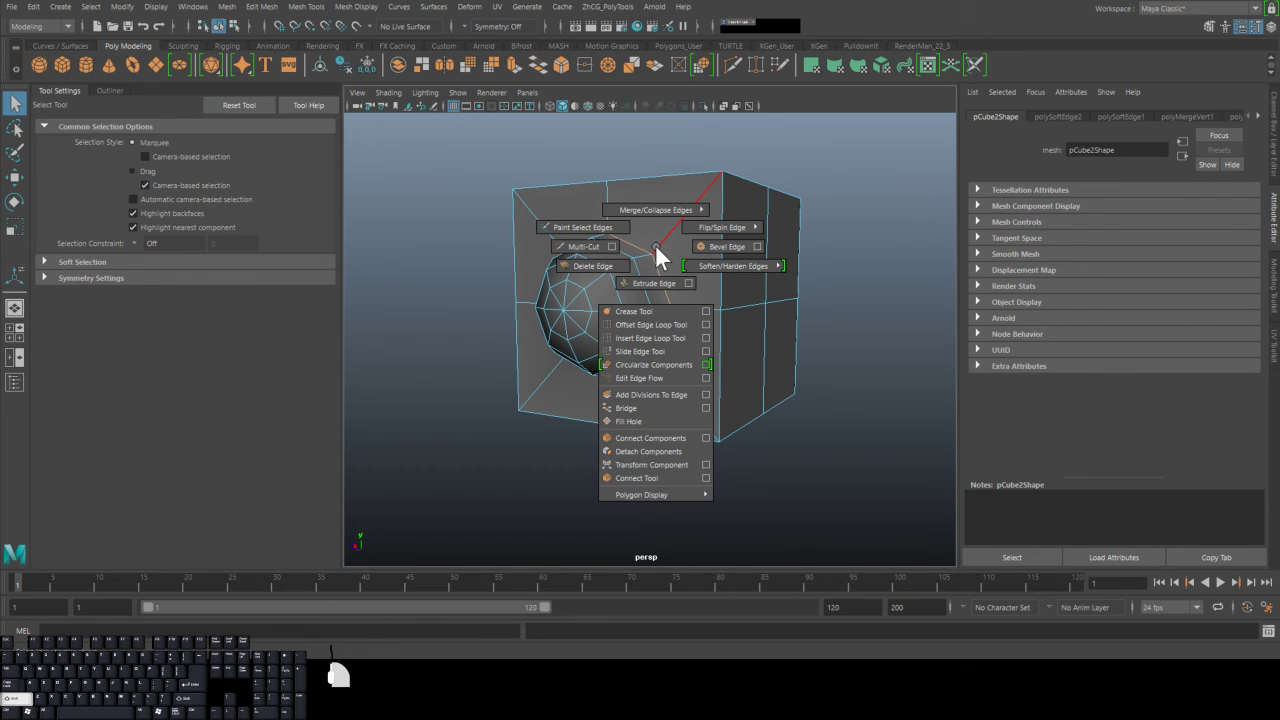
mouse_move(741, 269)
click(772, 290)
click(860, 200)
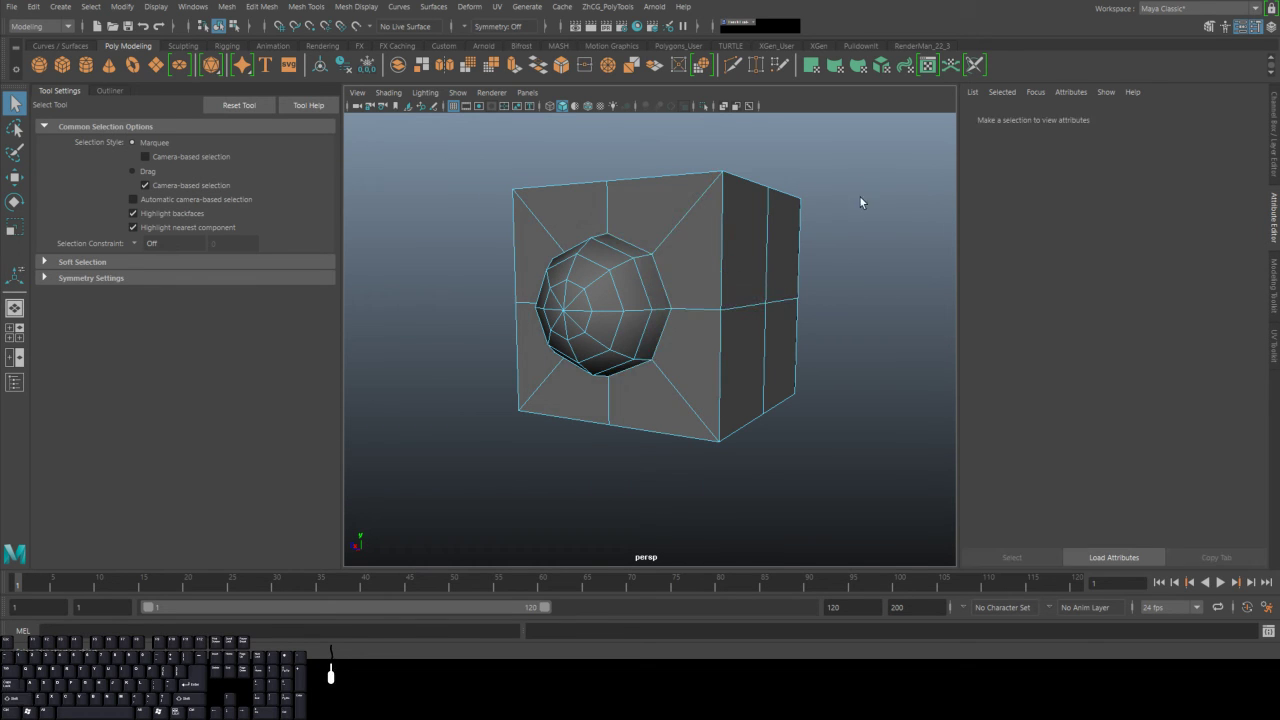
Return to object mode and examine the hardened seam around the half sphere's base from several sides of the cube.
alt+drag(860, 200, 701, 261)
click(588, 190)
alt+drag(588, 190, 743, 257)
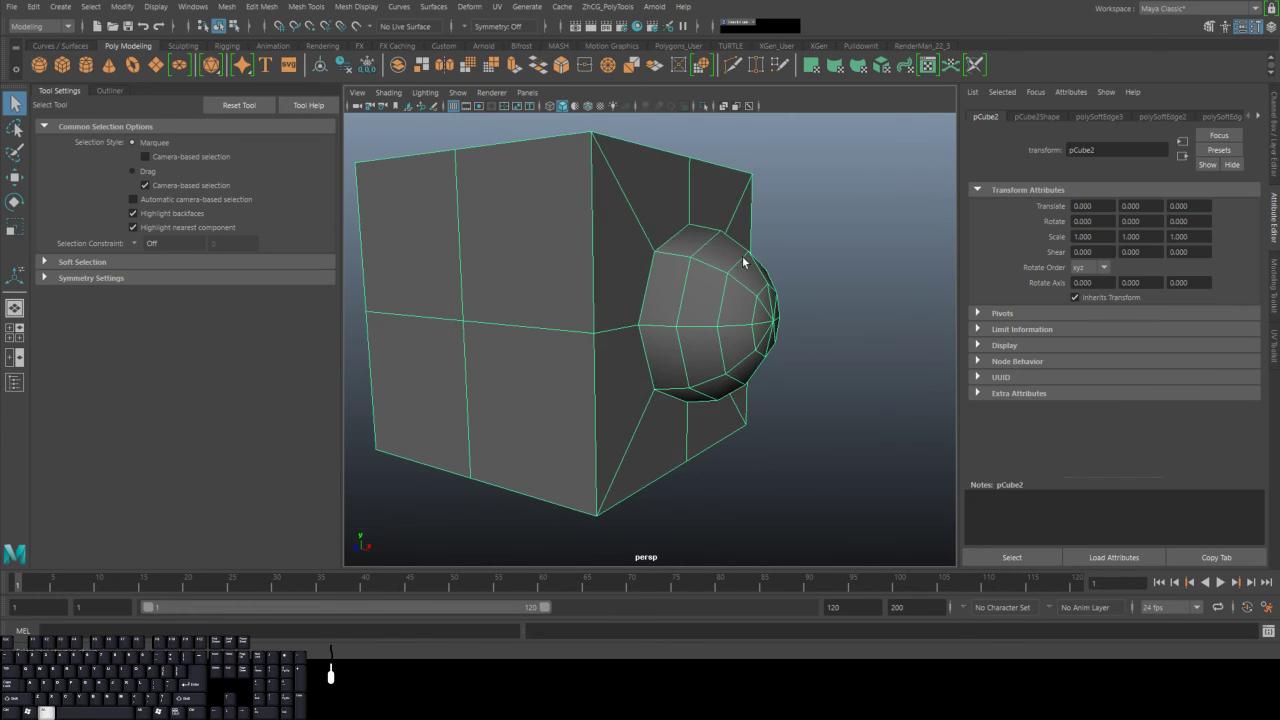
click(808, 309)
alt+drag(808, 309, 560, 209)
click(560, 209)
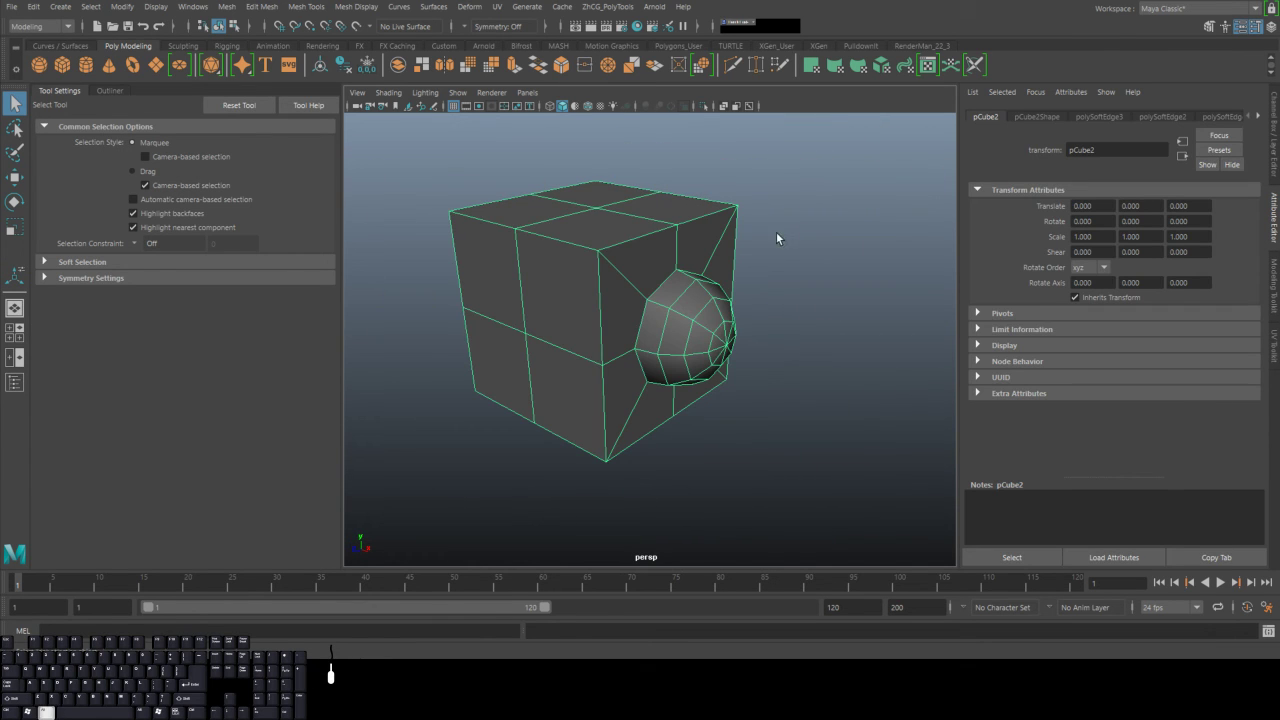
alt+drag(776, 238, 609, 278)
click(664, 180)
alt+drag(664, 190, 595, 205)
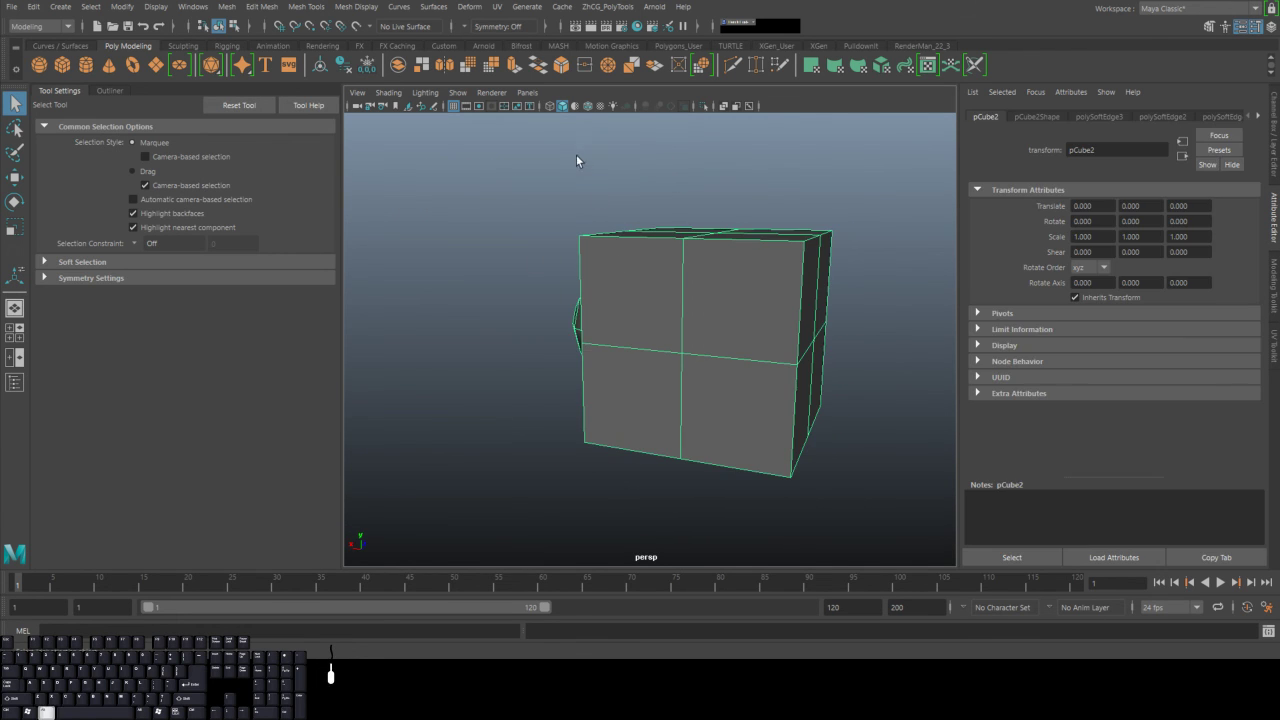
Deselect the mesh to examine the half sphere and cube shading up close without wireframe, and reselect the mesh.
alt+drag(576, 160, 690, 243)
alt+drag(582, 232, 674, 245)
click(730, 213)
alt+right_drag(674, 245, 695, 310)
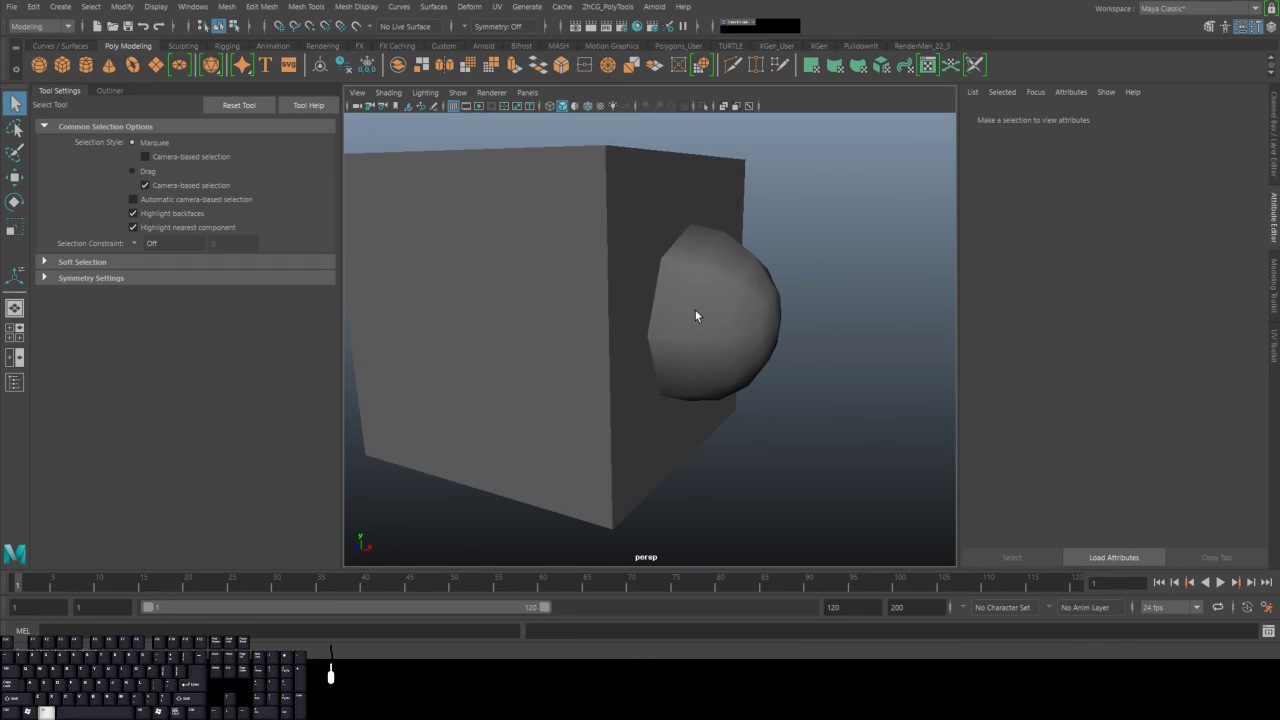
alt+drag(695, 310, 717, 299)
alt+right_drag(717, 299, 633, 258)
alt+drag(633, 254, 516, 240)
alt+drag(710, 262, 651, 257)
click(651, 257)
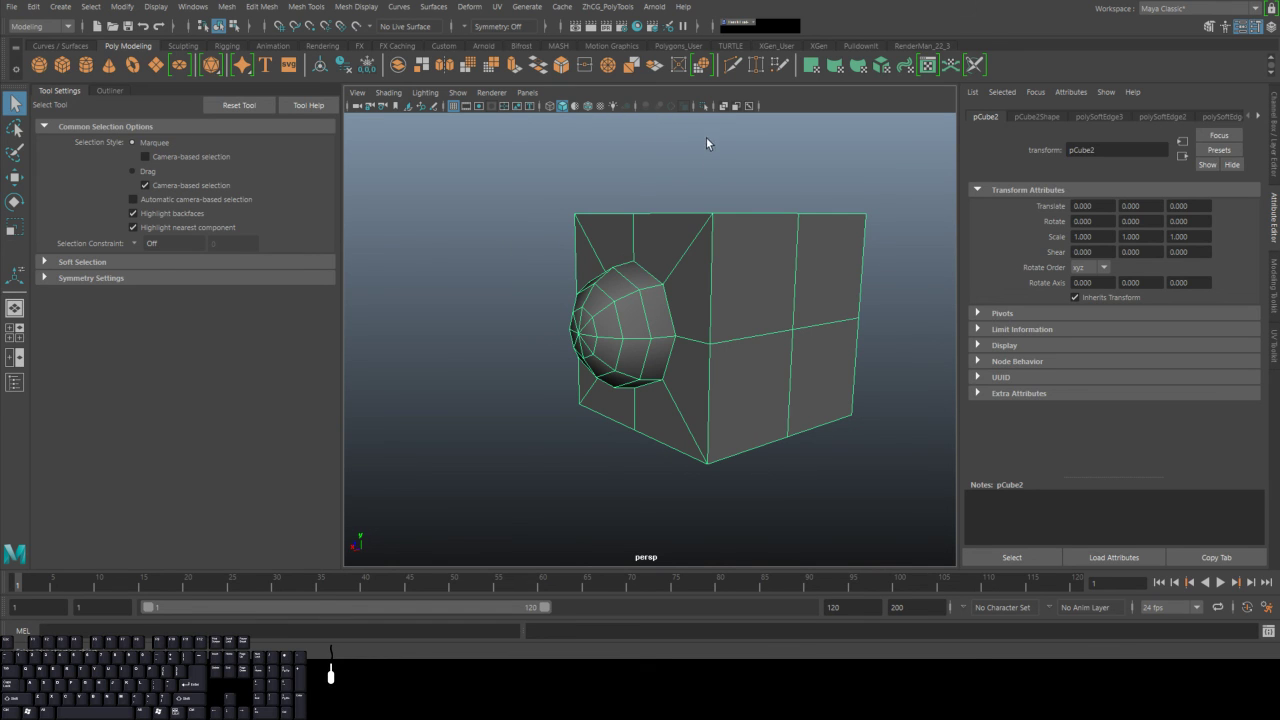